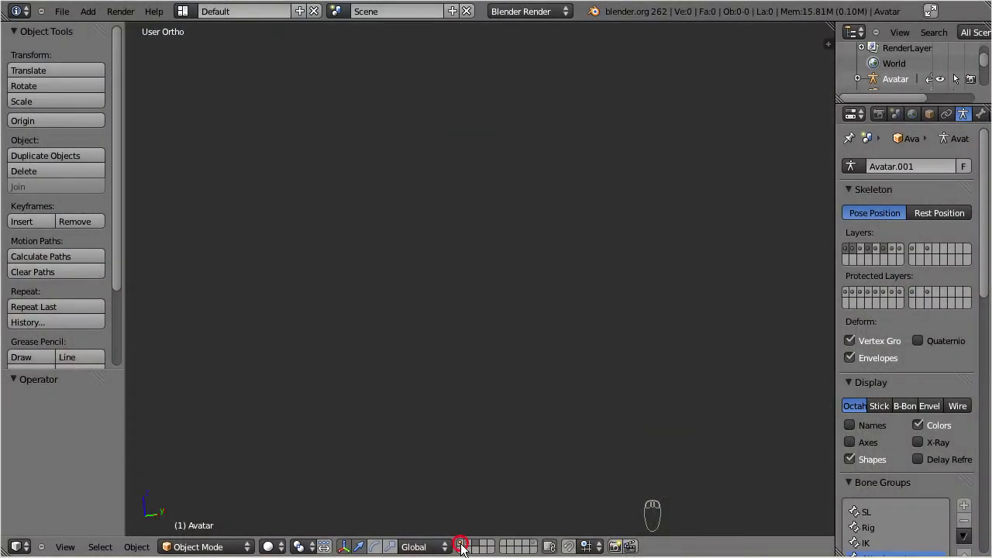
Show the avatar and dragon head layers and select the avatar's head bone
left_click(461, 547)
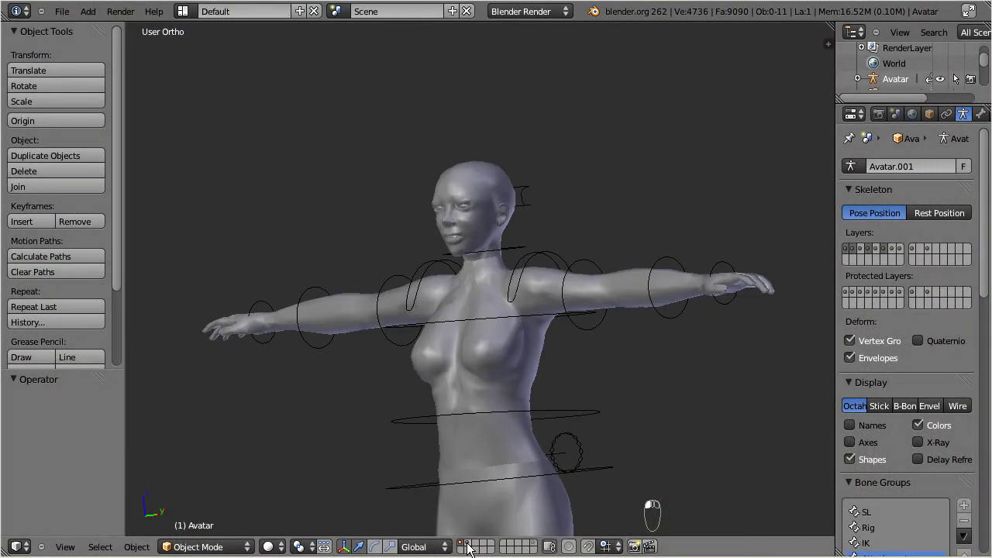
left_click(468, 545, "shift")
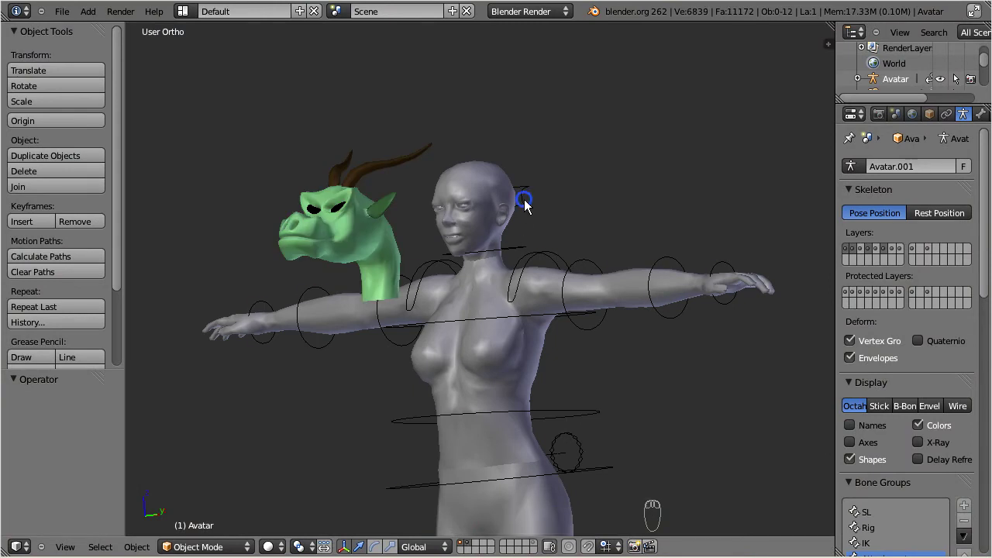
right_click(524, 202)
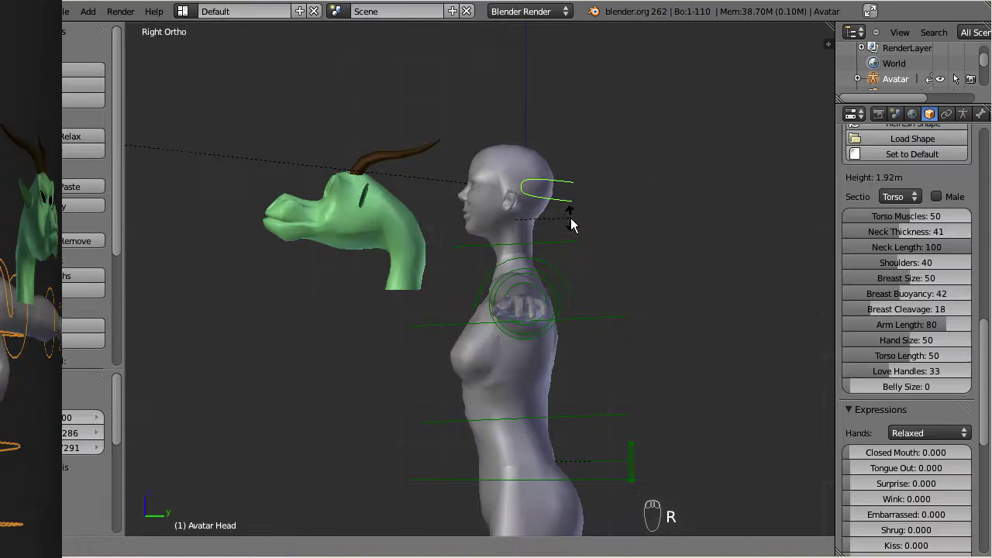
left_click(571, 218)
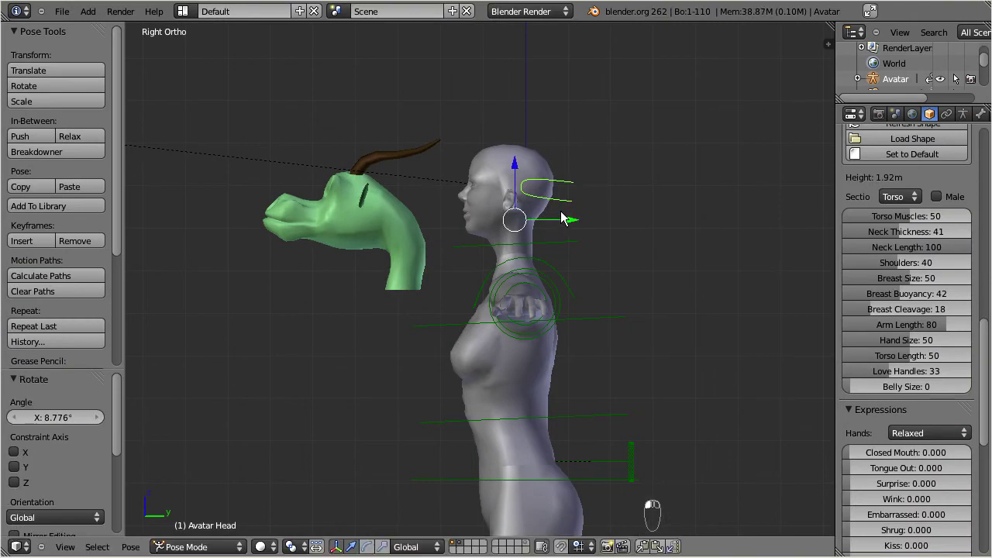
Move Dragon_Head onto the avatar's head, centring it in the front and side views
right_click(412, 229)
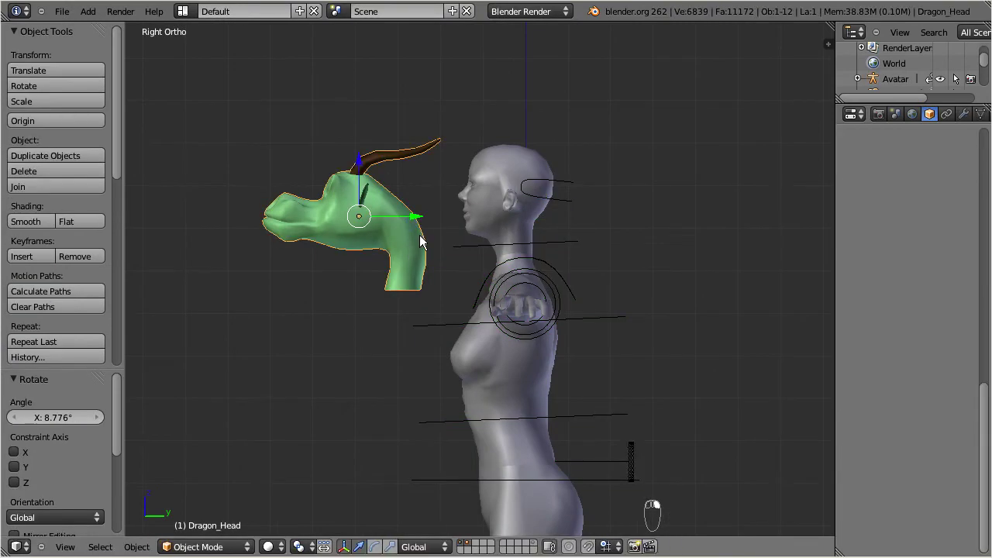
key("g")
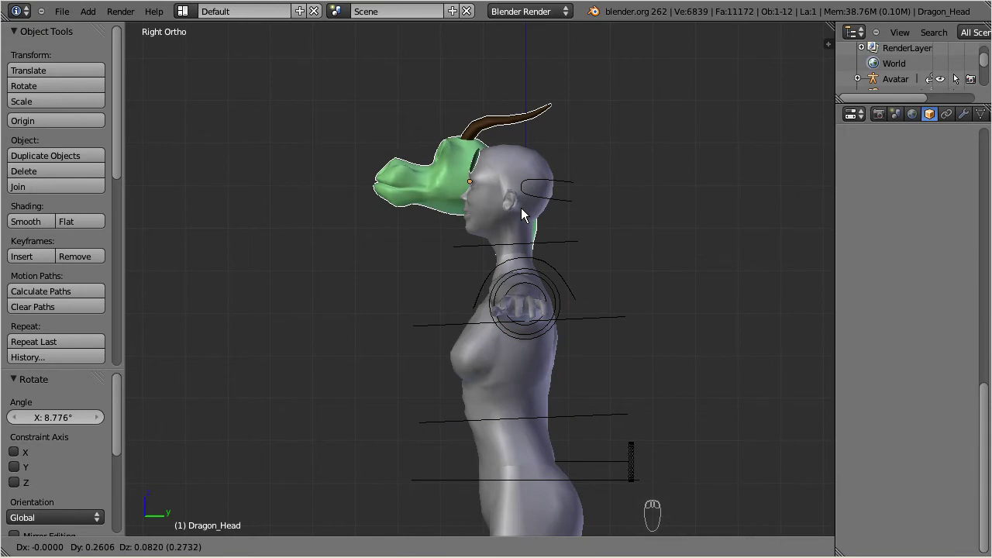
left_click(522, 213)
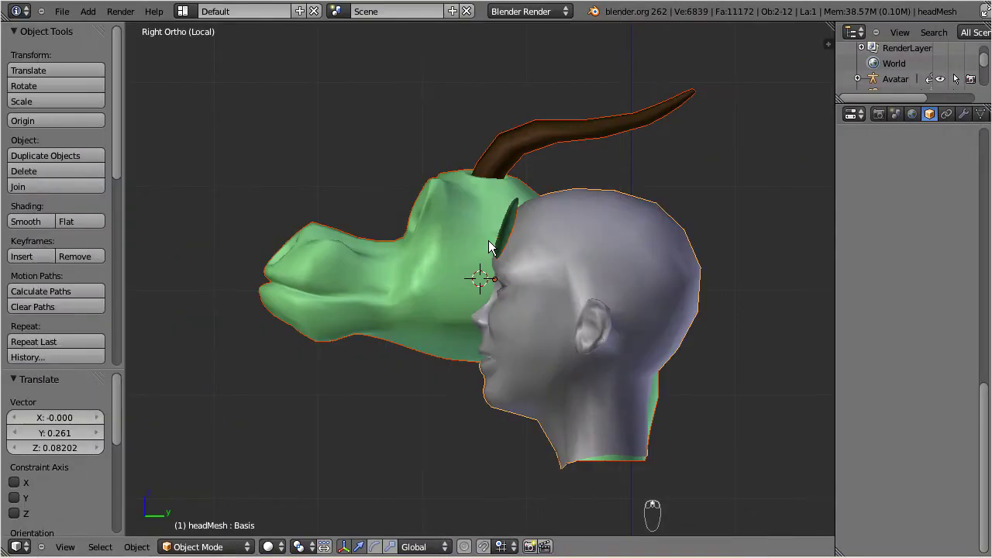
key("KP_1")
right_click(504, 275)
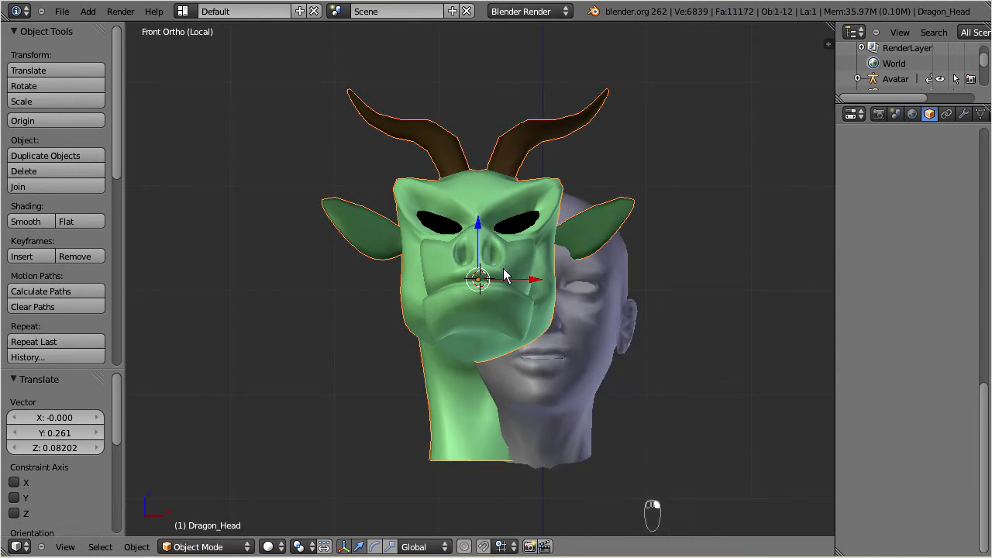
key("g")
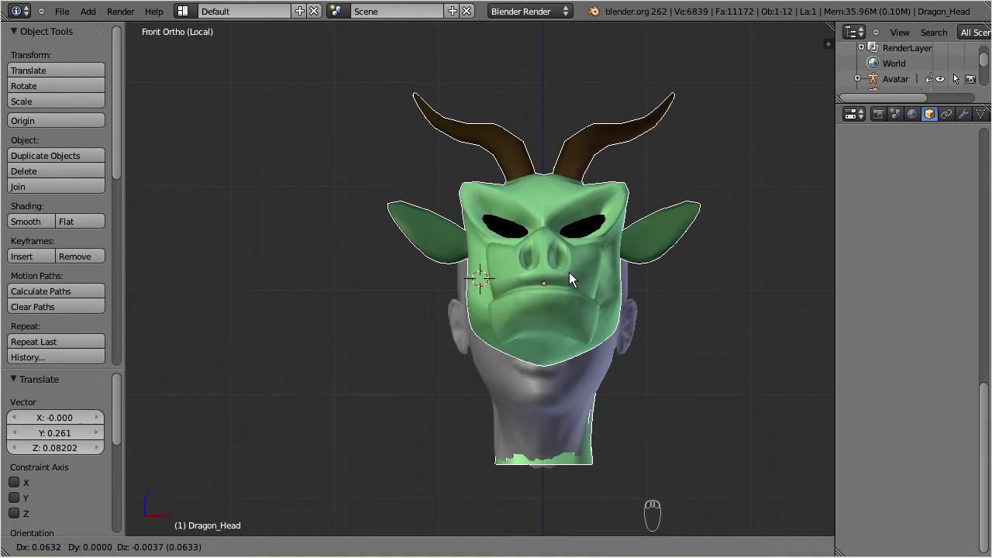
left_click(570, 272)
key("KP_3")
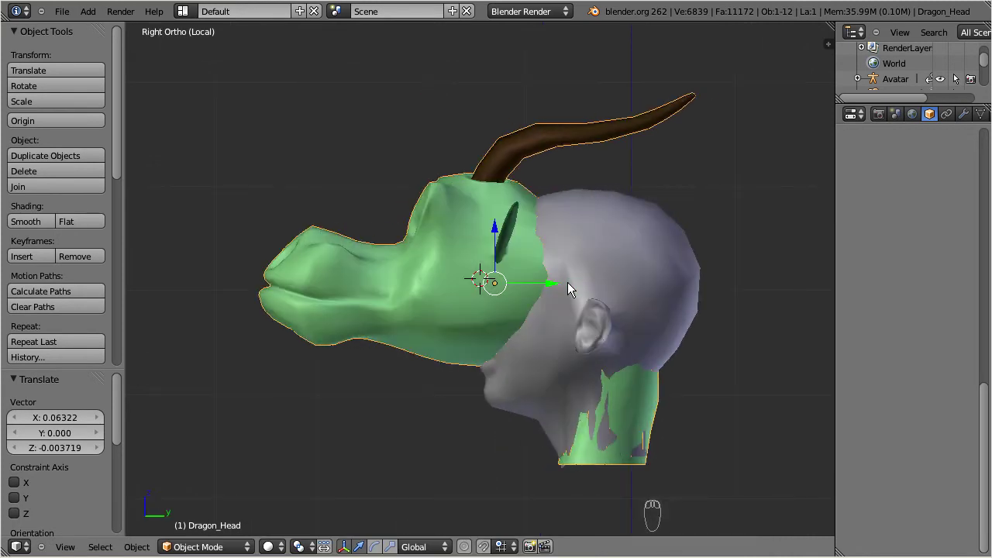
Switch to wireframe, edit the dragon head mesh, and set snapping to Vertex
key("z")
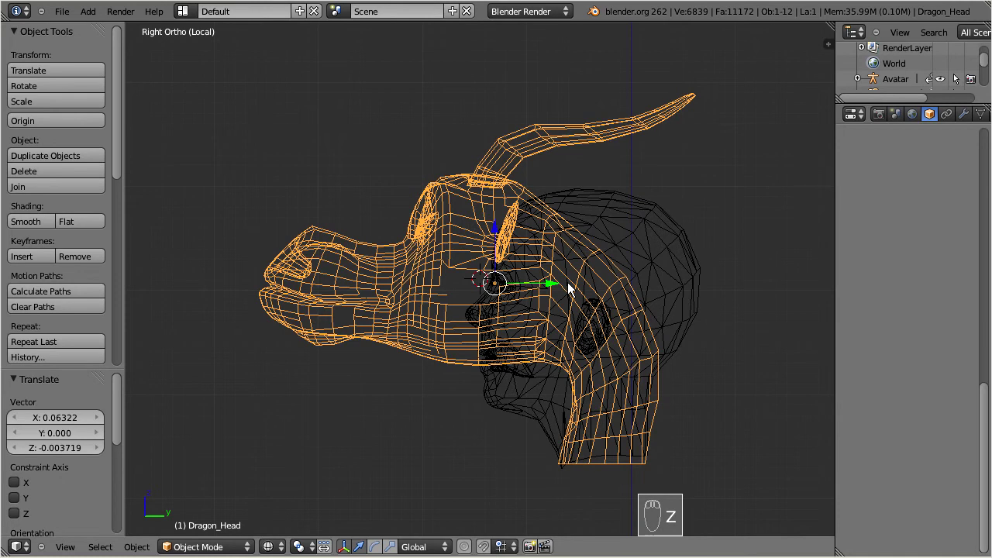
key("Tab")
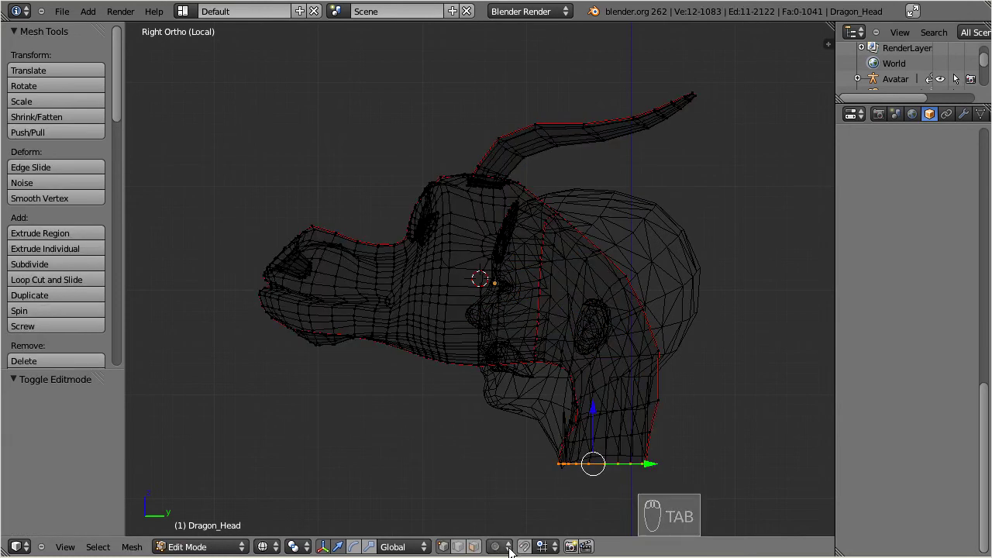
left_click(541, 546)
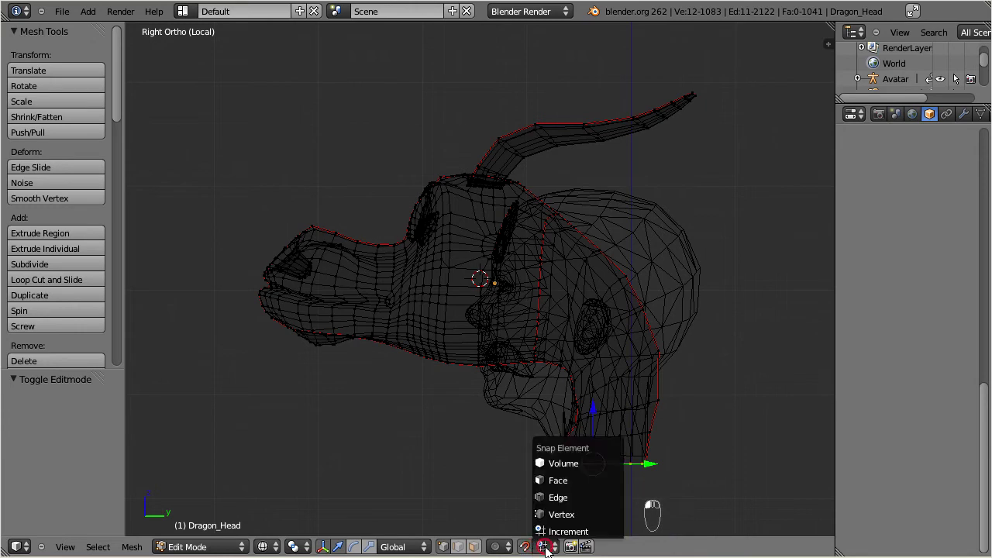
left_click(574, 516)
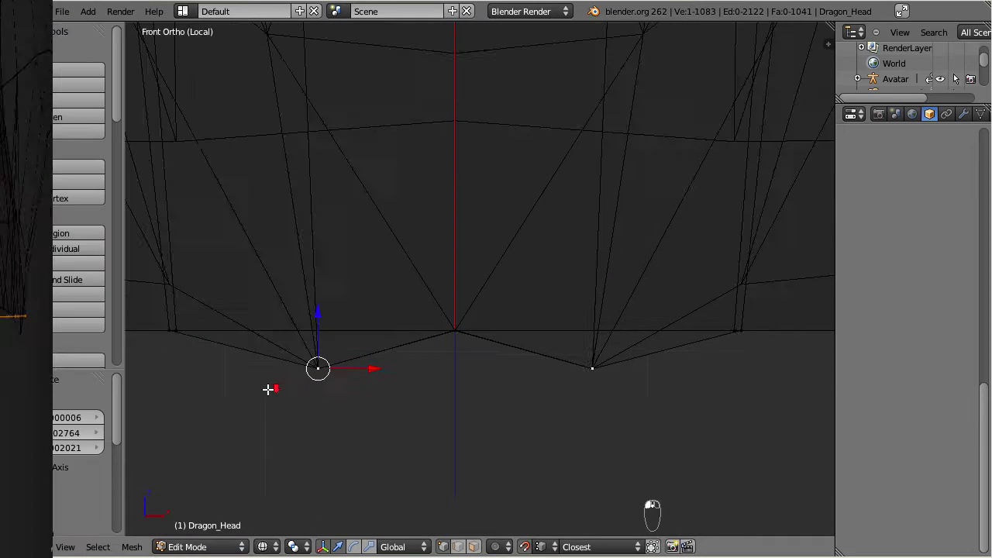
Snap the first bottom neck vertices of the dragon head onto the avatar's neck vertices
middle_click_drag(268, 389, 349, 390)
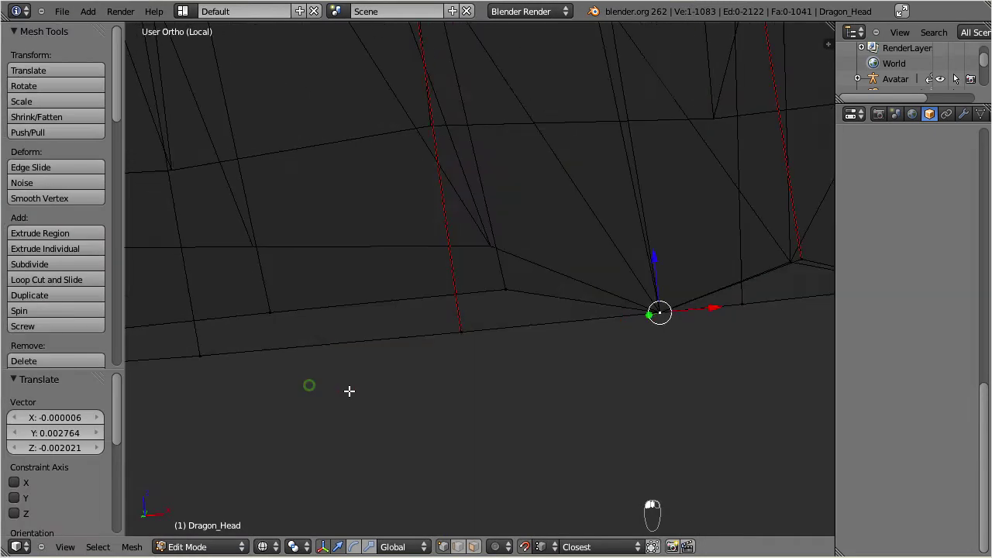
key("g")
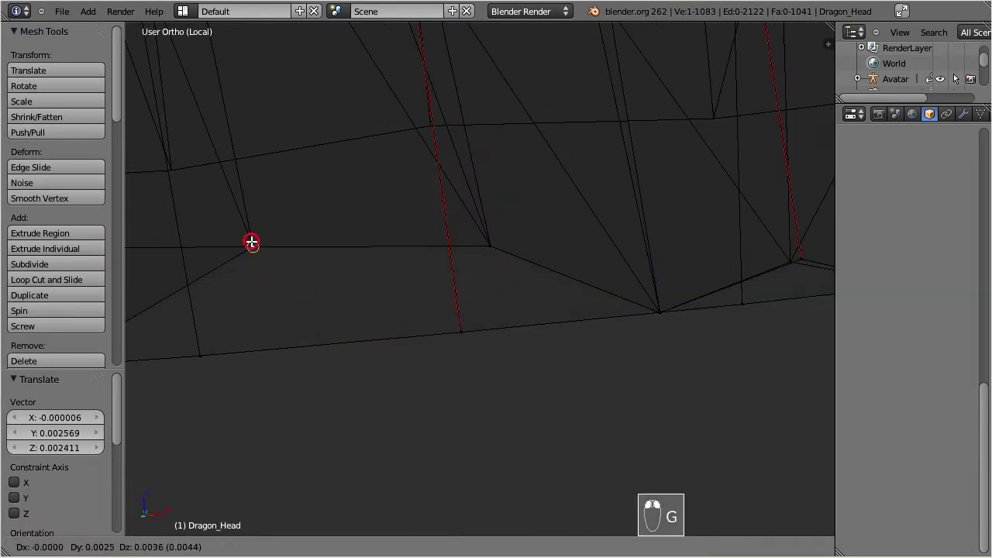
left_click(251, 243)
middle_click_drag(250, 244, 731, 397)
key("g")
left_click(616, 383)
key("g")
left_click(483, 367)
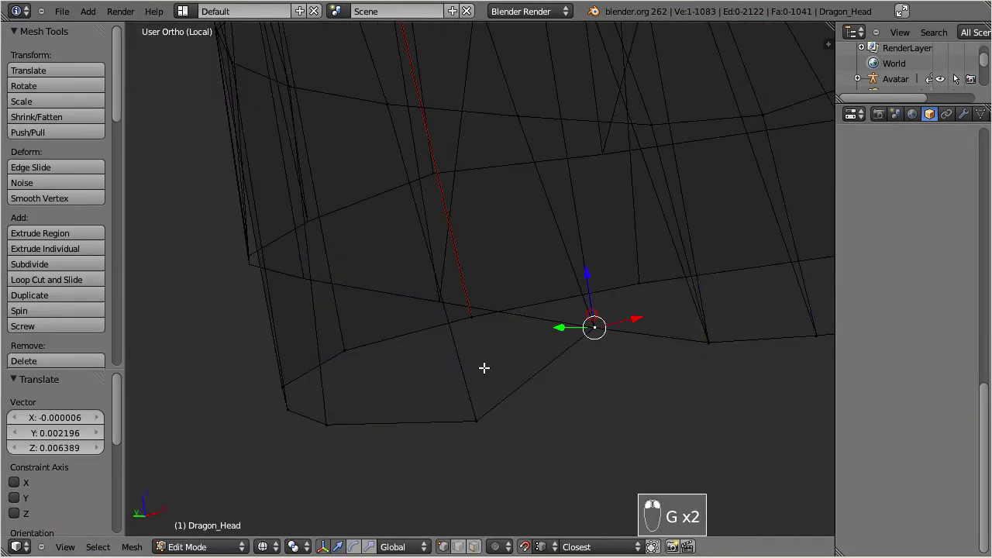
key("g")
left_click(439, 296)
key("g")
left_click(309, 277)
Snap the remaining lower neck vertices onto the avatar's neck and select the next one
middle_click_drag(309, 277, 504, 243)
key("g")
left_click(468, 411)
key("g")
left_click(517, 314)
key("g")
left_click(558, 288)
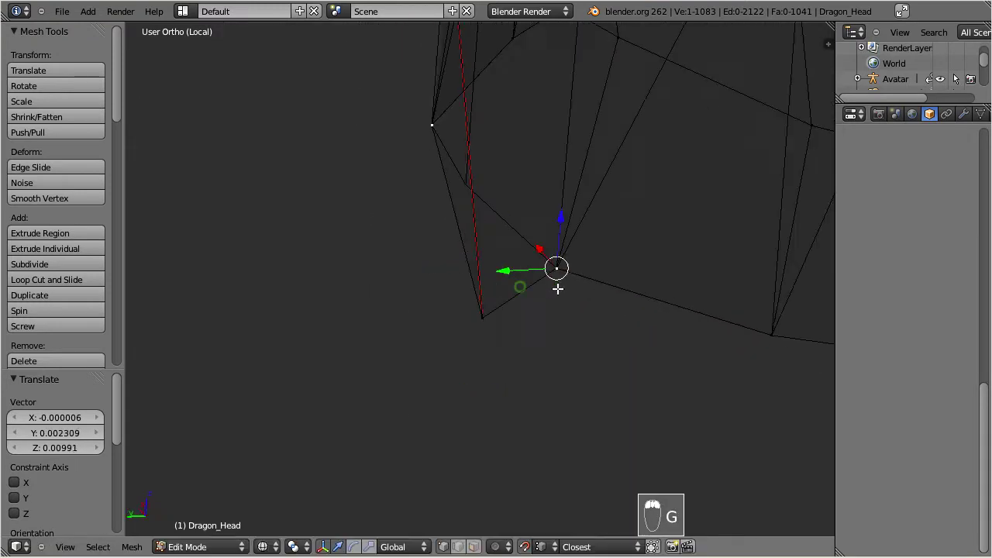
middle_click_drag(558, 287, 497, 315)
right_click(496, 315)
Snap the last neck vertex into place and return to Object Mode
key("g")
left_click(492, 173)
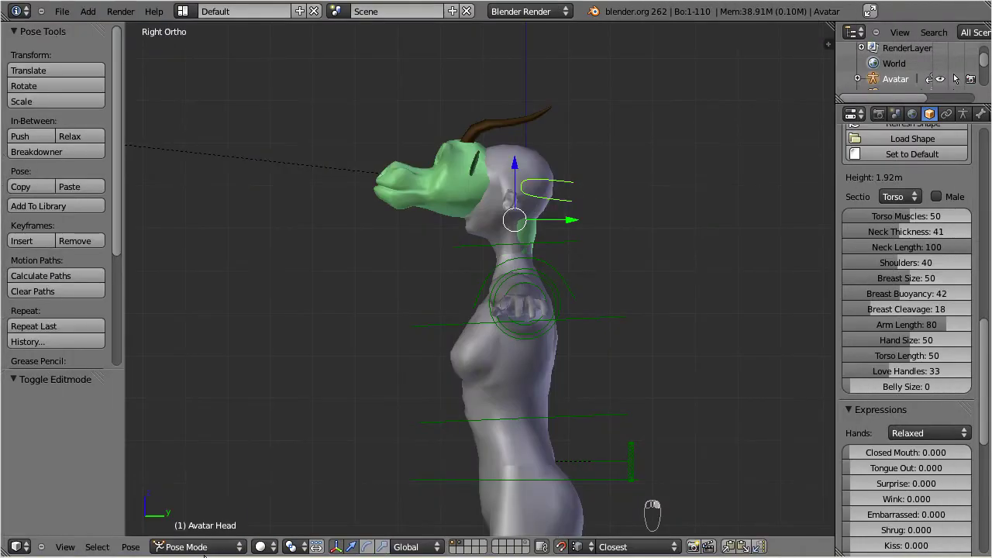
left_click(194, 547)
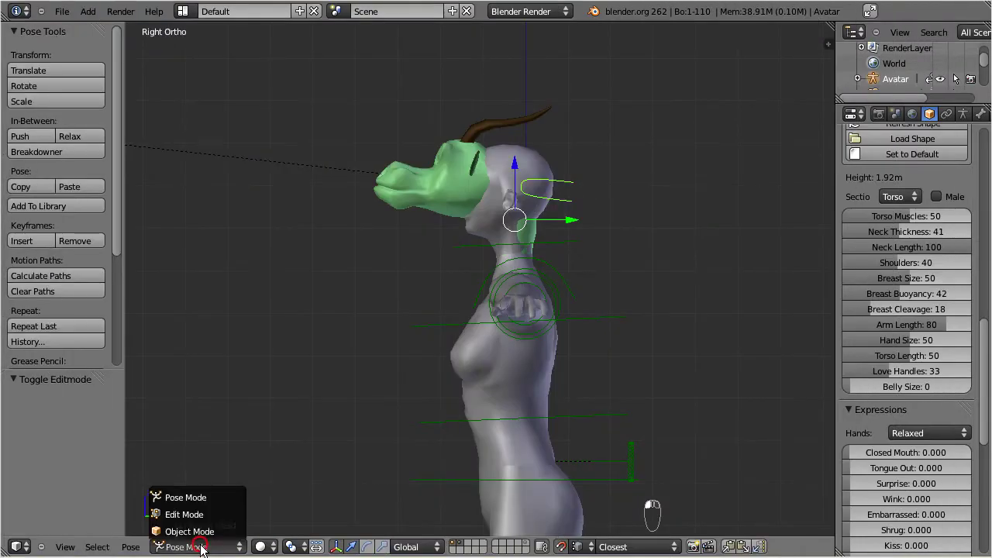
left_click(195, 532)
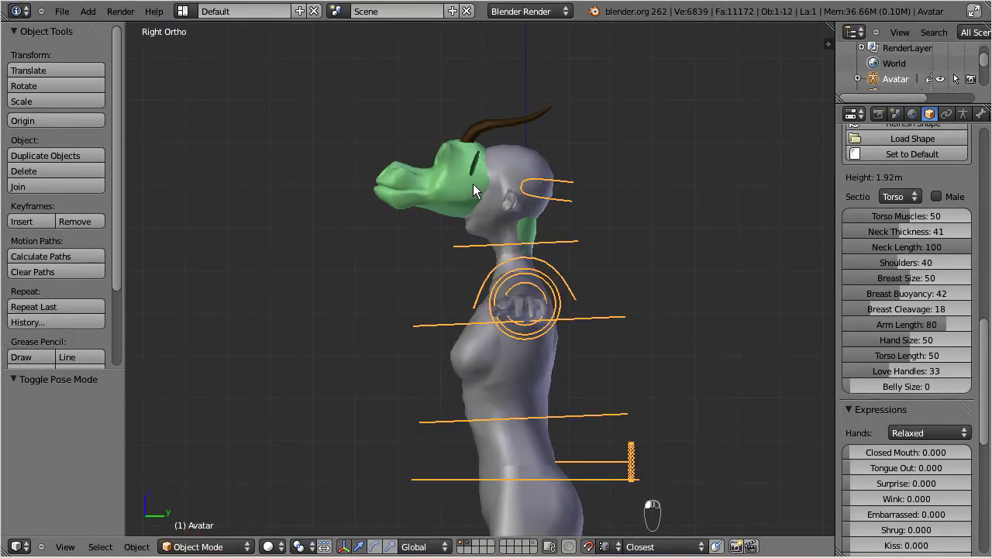
Add Dragon_Head to the selection and bake its T-pose from the Avastar shelf
right_click(421, 175, "shift")
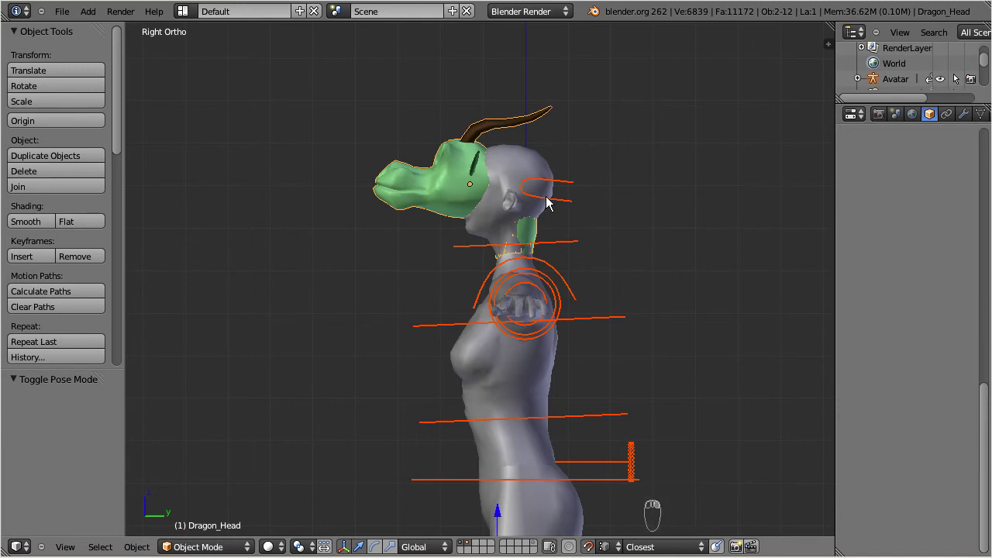
left_click_drag(115, 141, 114, 302)
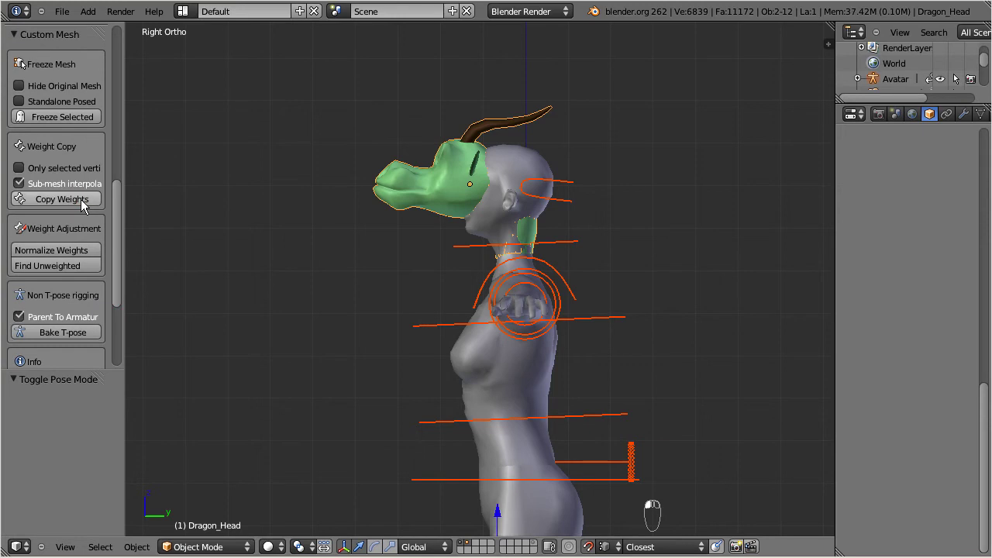
left_click(86, 336)
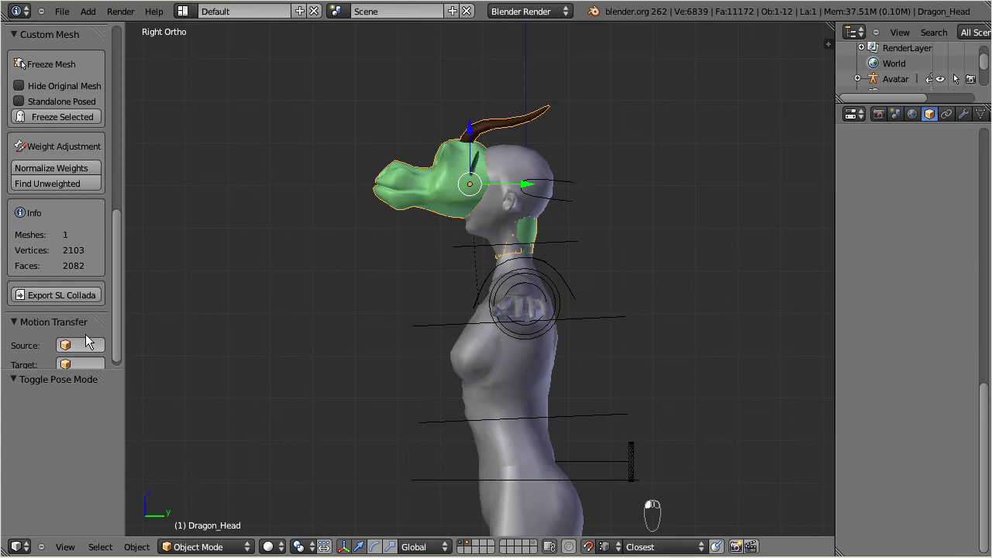
Put the Avatar armature in Pose Mode and test a head rotation, then cancel it
right_click(563, 189)
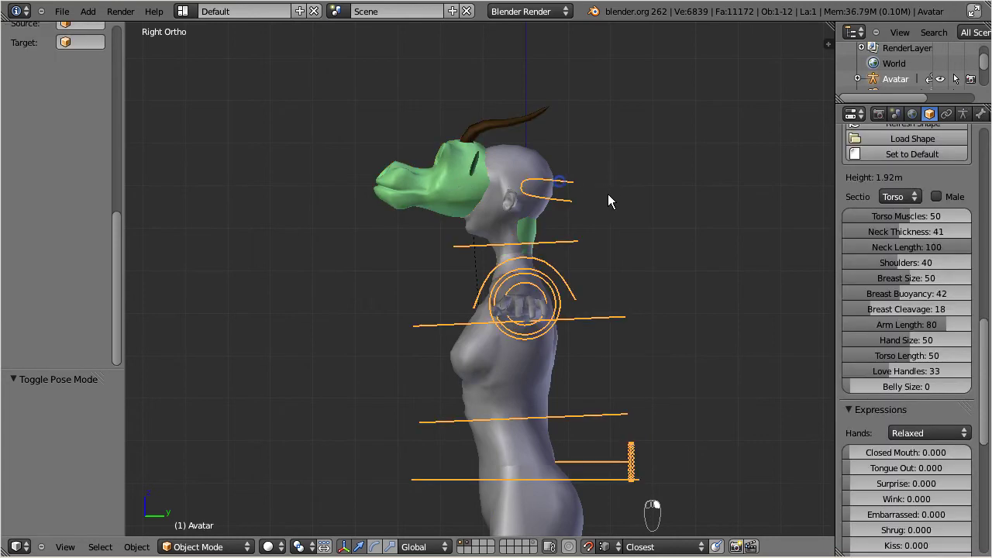
left_click(200, 546)
left_click(206, 498)
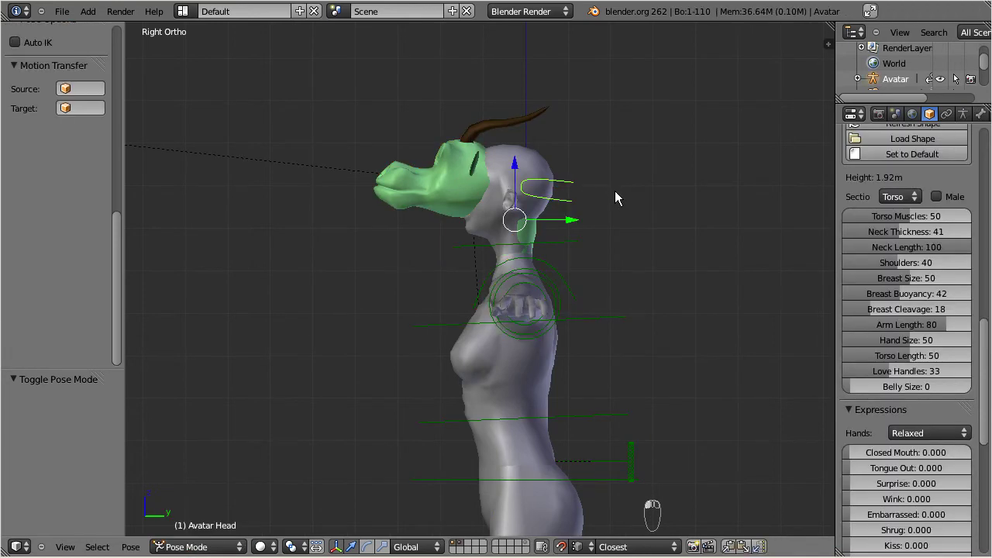
key("r")
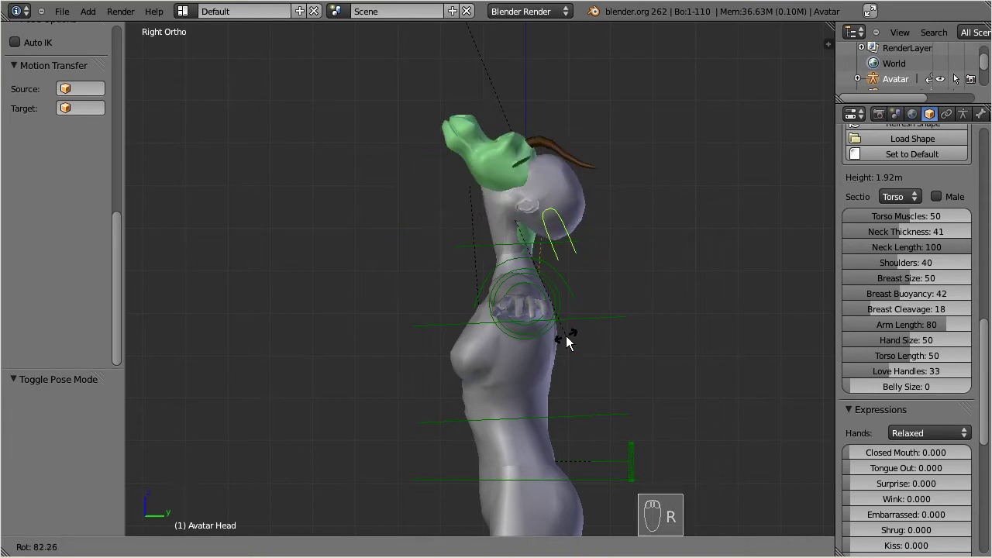
key("Escape")
Hide the Head, Eyelashes, Eye L and Eye R meshes in Rig Display, then tilt the head
left_click(963, 114)
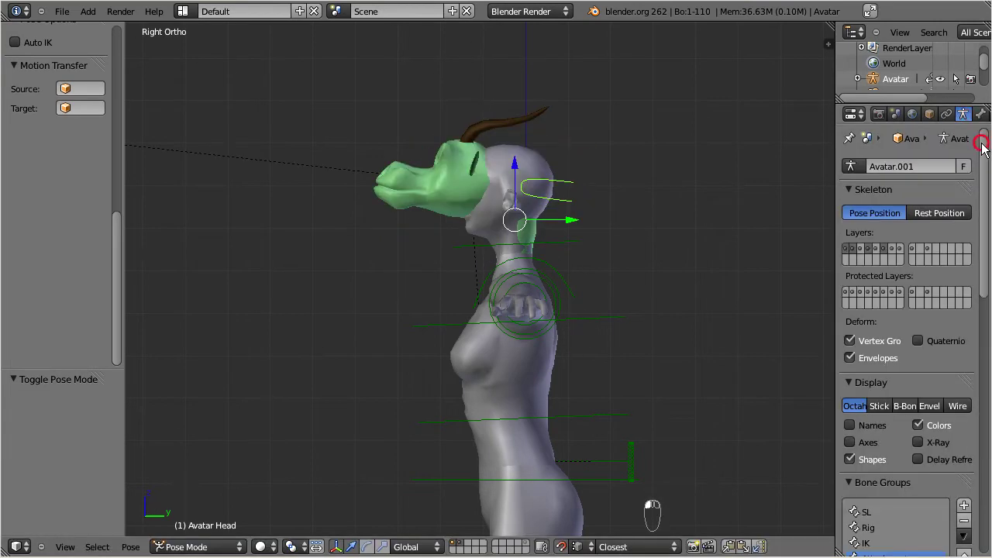
left_click_drag(982, 147, 987, 425)
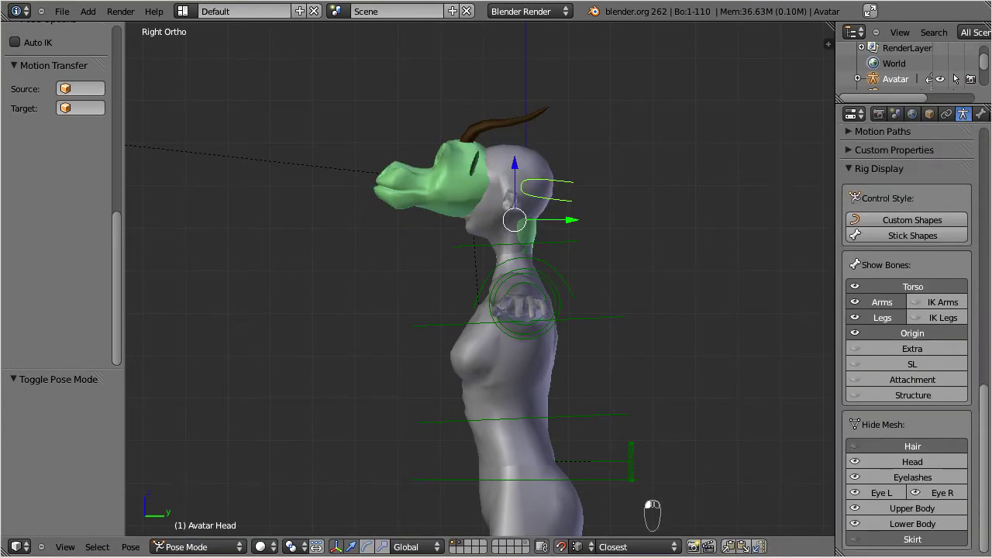
left_click(917, 462)
left_click(885, 473)
left_click(878, 491)
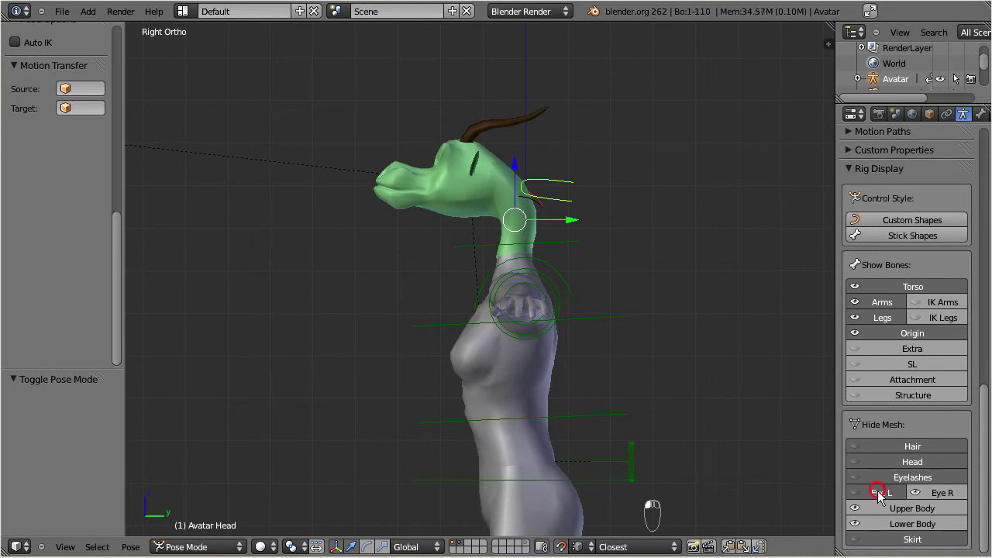
left_click(926, 494)
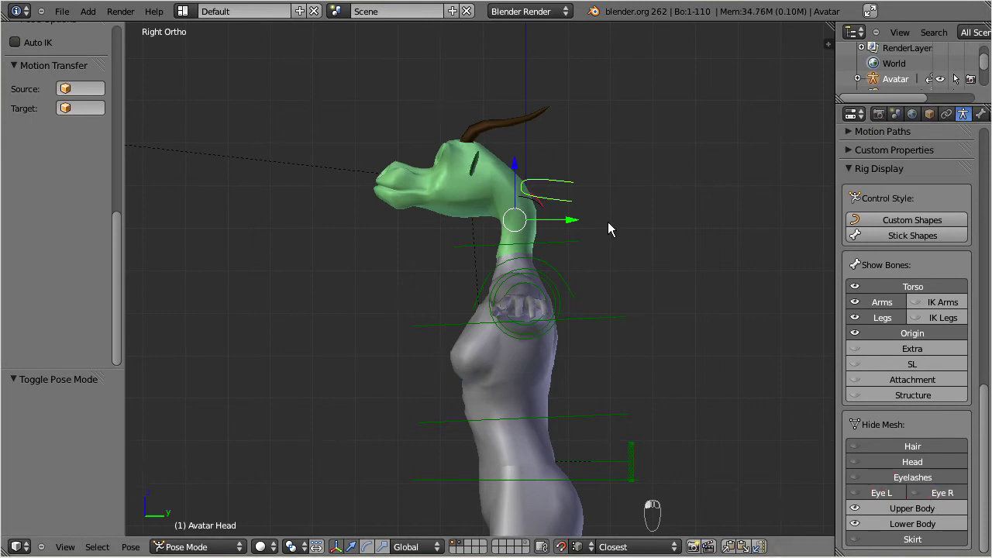
key("r")
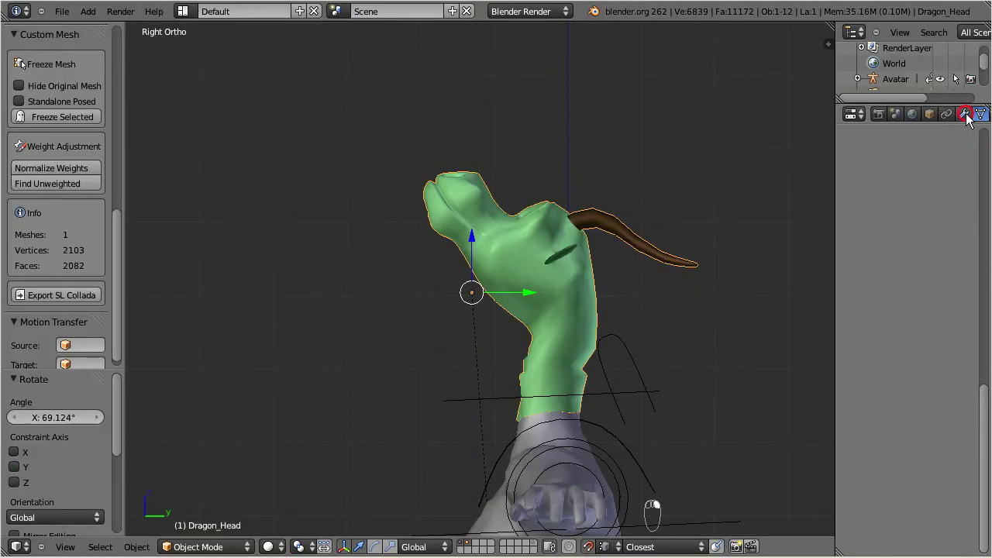
Collapse Mirror, widen Properties, and tick Preserve Volume on Dragon_Head's Armature modifier, then test a rotation
left_click(965, 114)
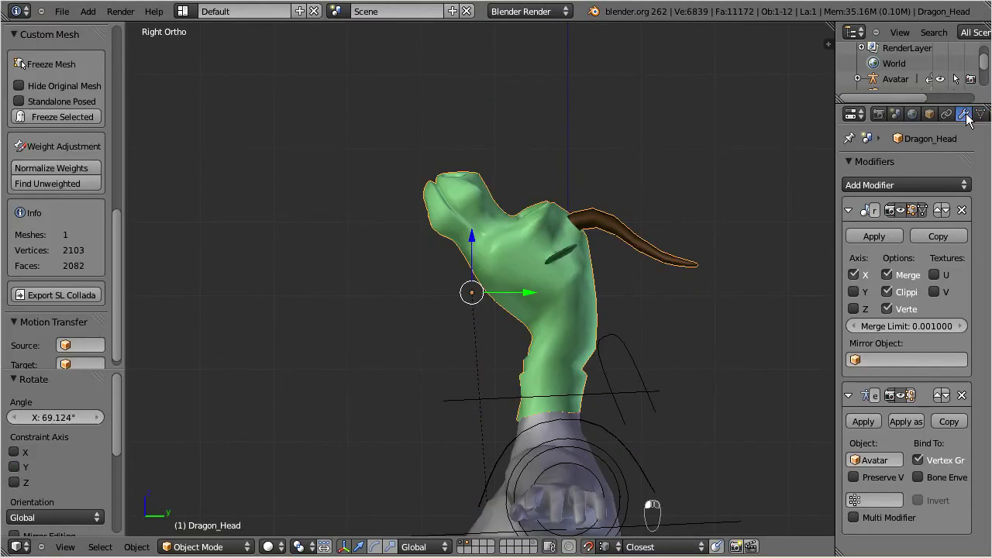
left_click(849, 211)
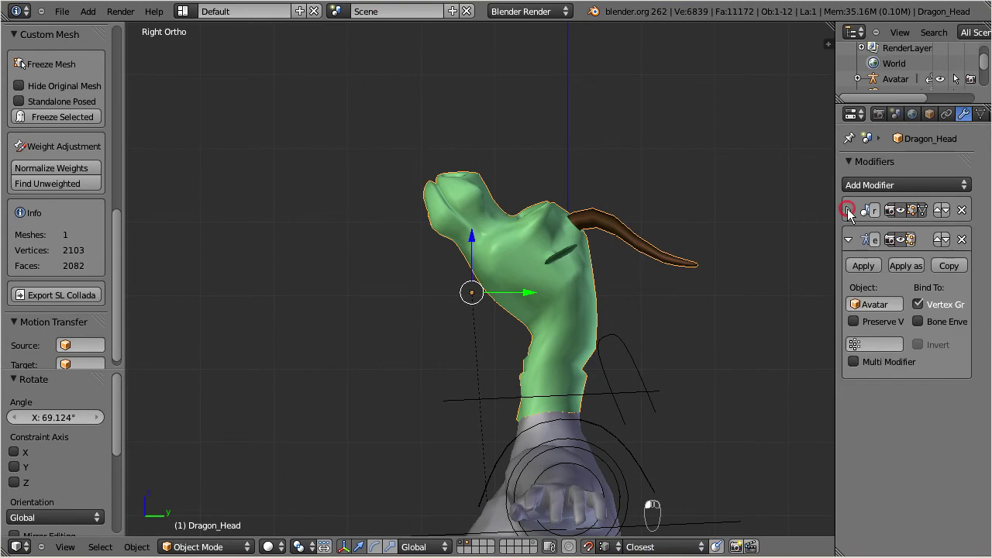
left_click_drag(837, 207, 729, 200)
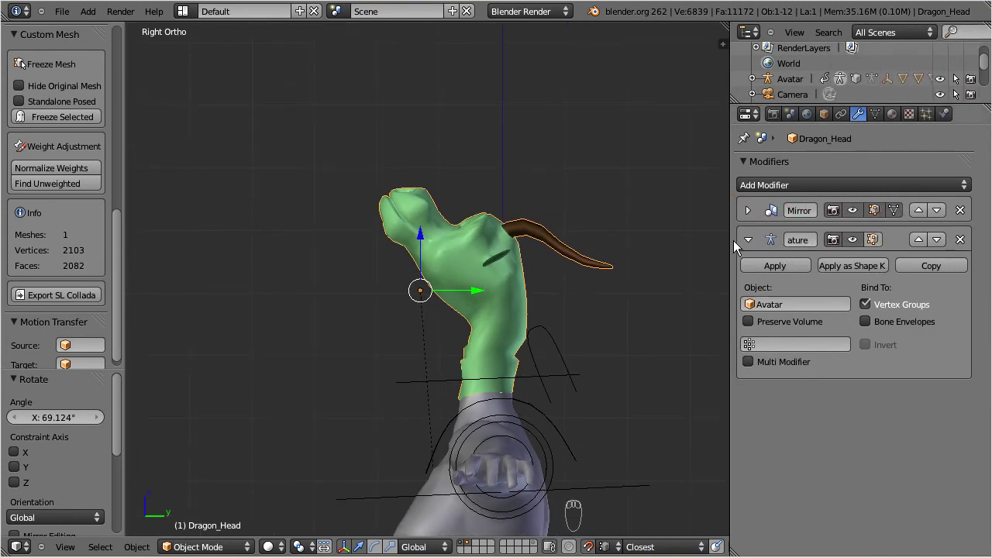
left_click_drag(731, 240, 688, 240)
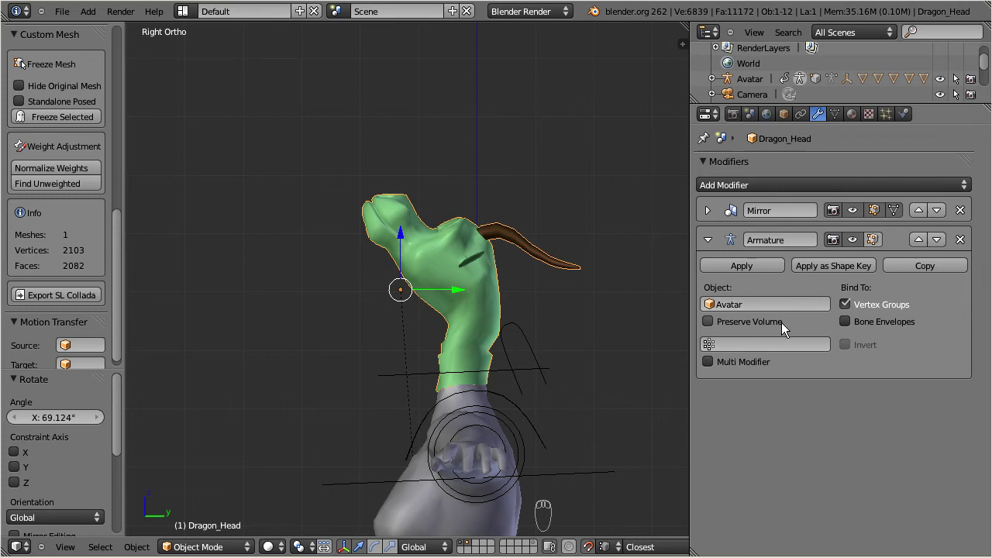
left_click(707, 322)
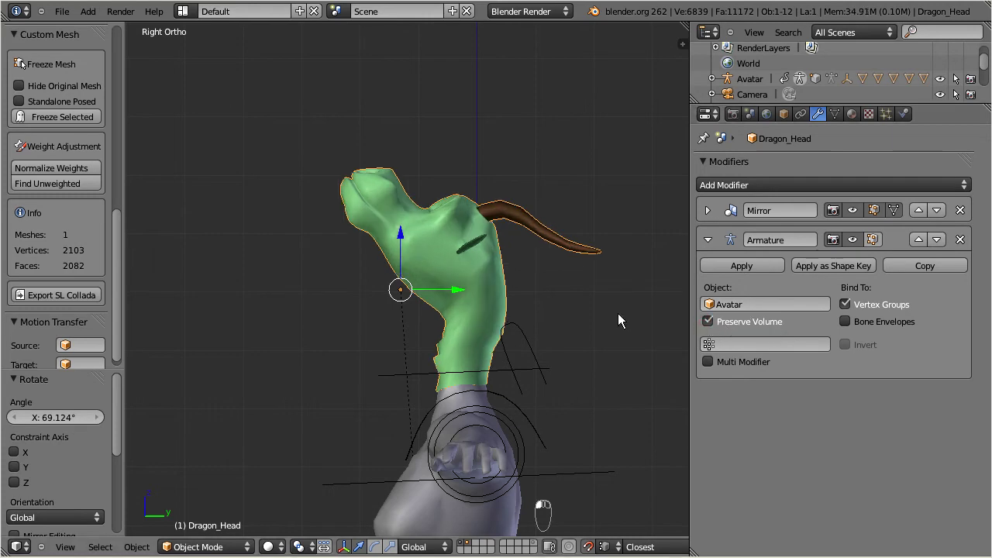
left_click(682, 265)
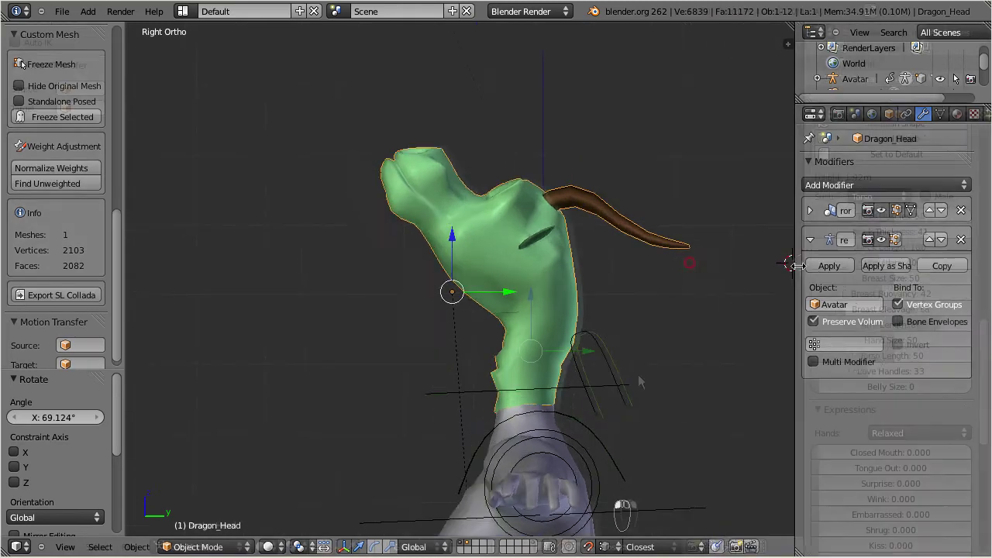
key("r")
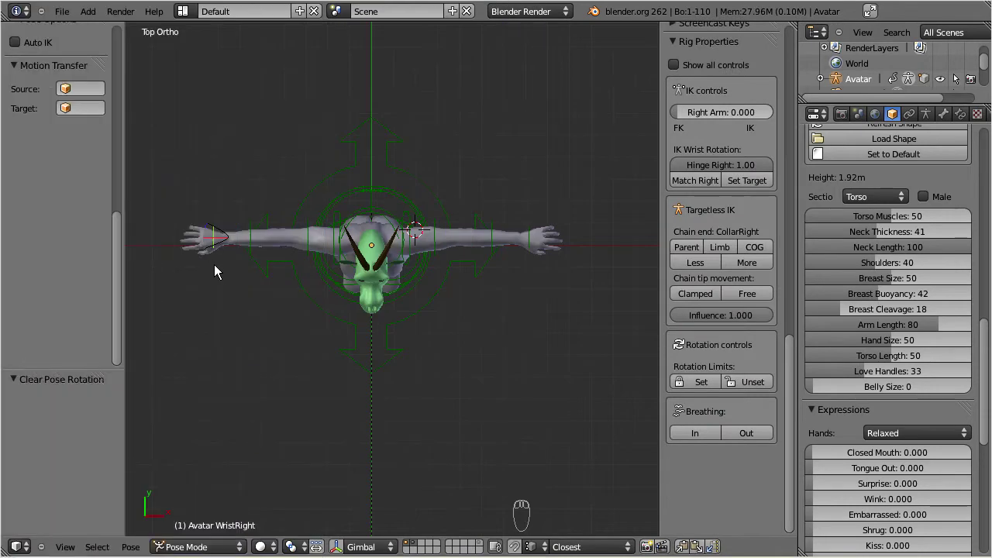
Move the right wrist control, then in front view pull the left wrist down
key("g")
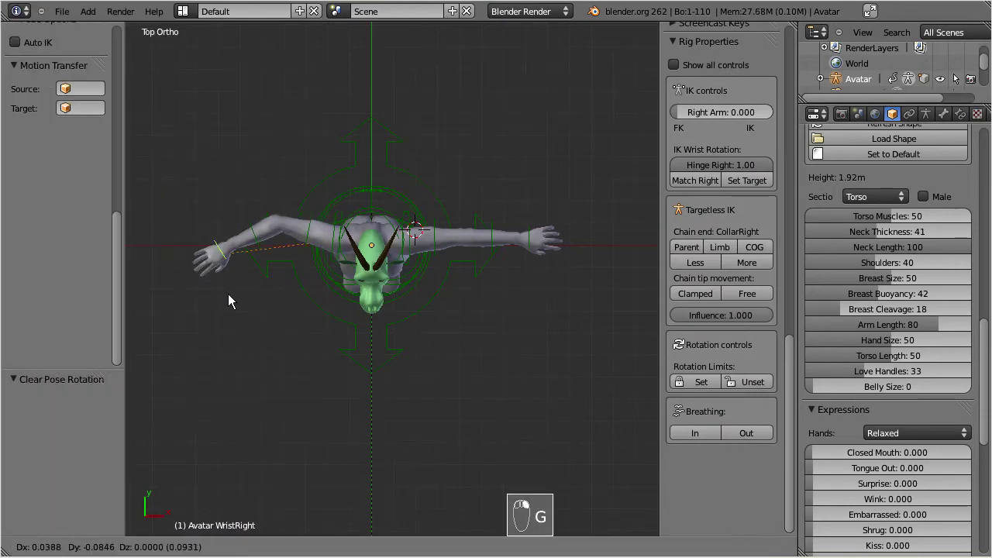
left_click(339, 384)
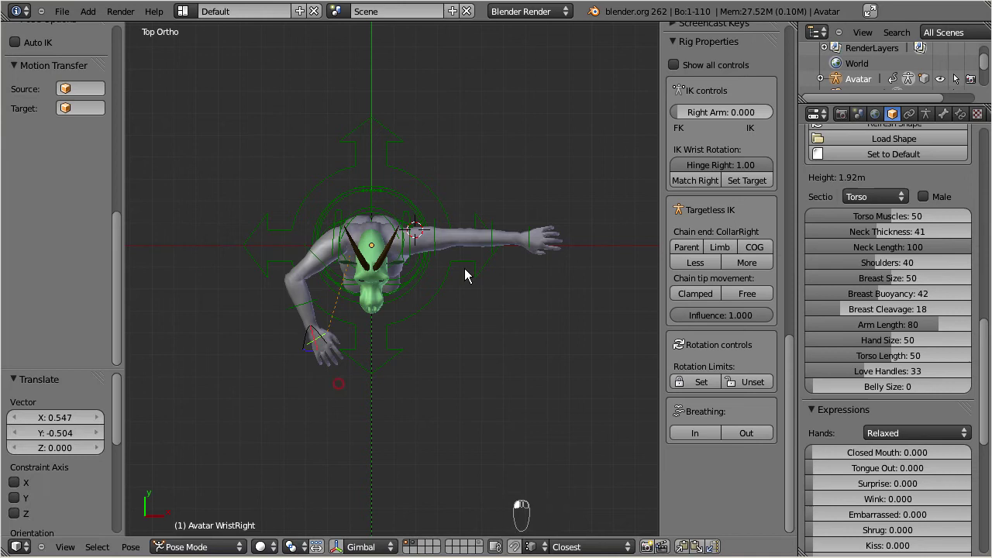
key("KP_1")
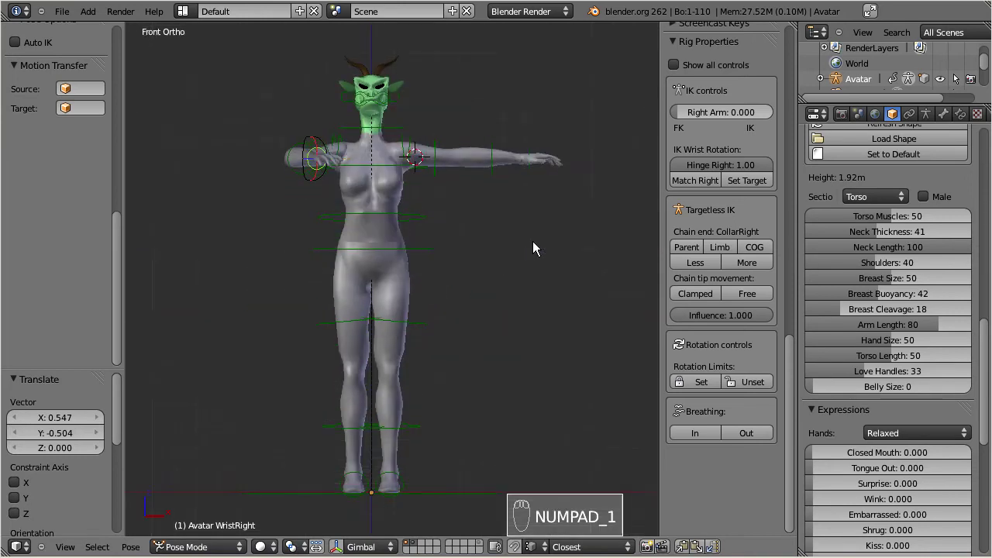
right_click(526, 165)
key("g")
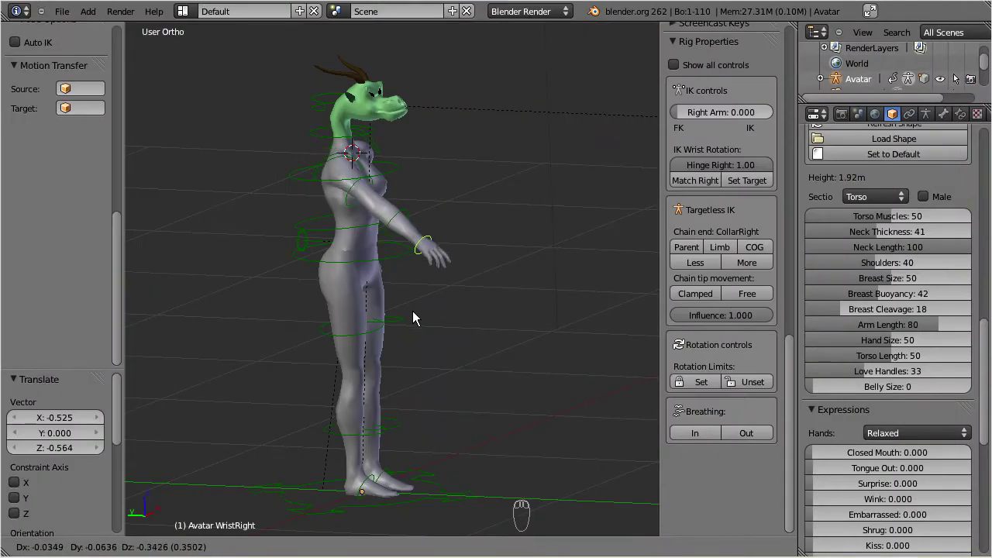
left_click(398, 280)
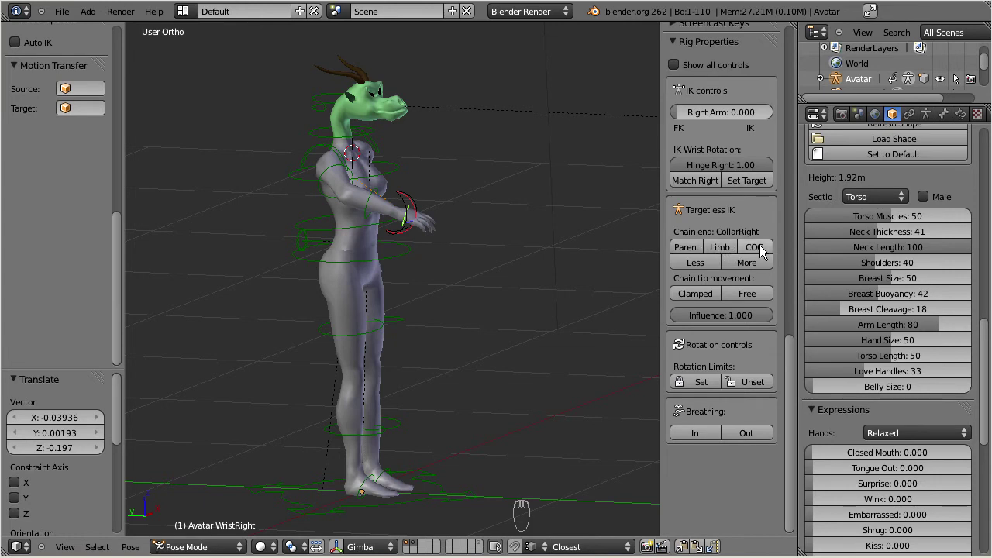
Extend the targetless IK chain to Chest, bring the right wrist near the chest, and lift the left ankle
left_click(744, 259)
key("g")
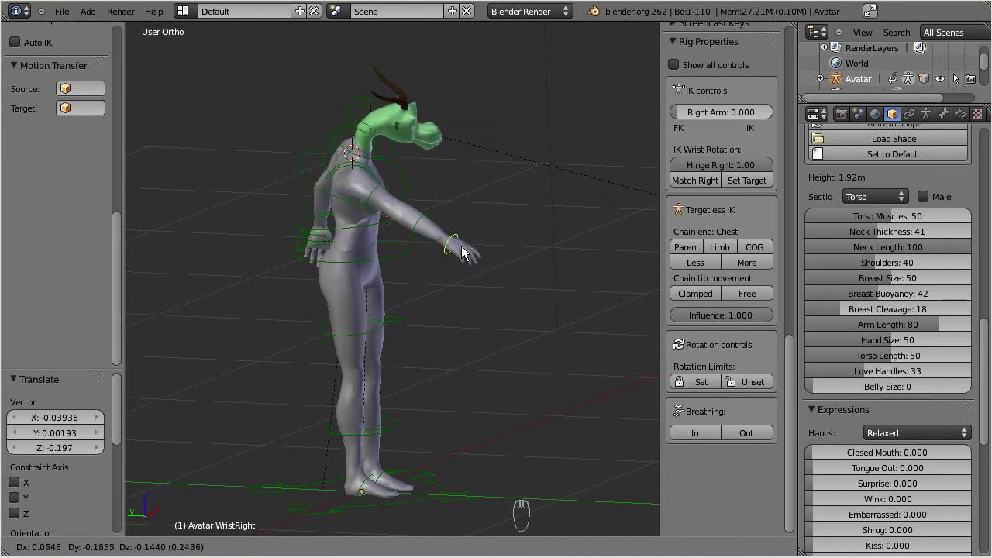
left_click(399, 234)
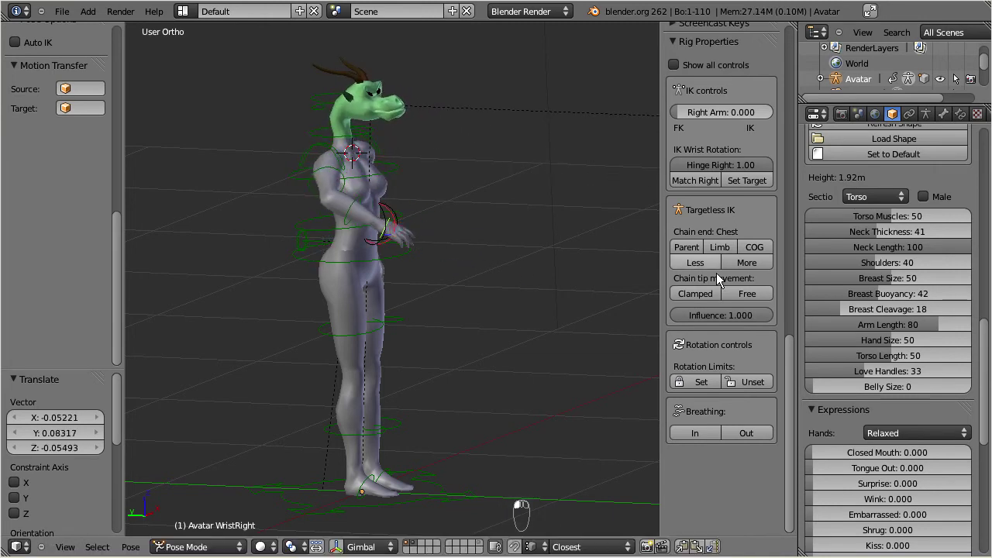
key("g")
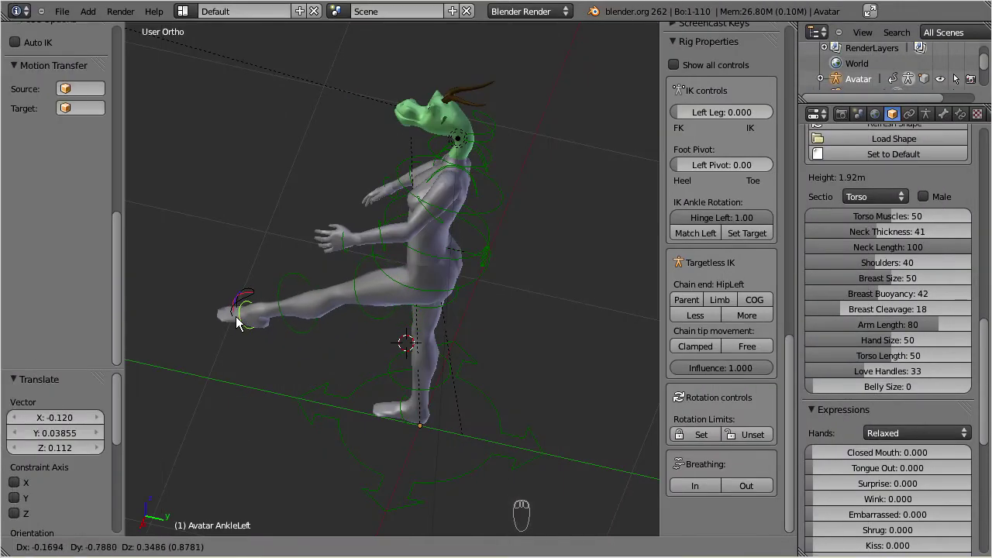
left_click(229, 321)
key("g")
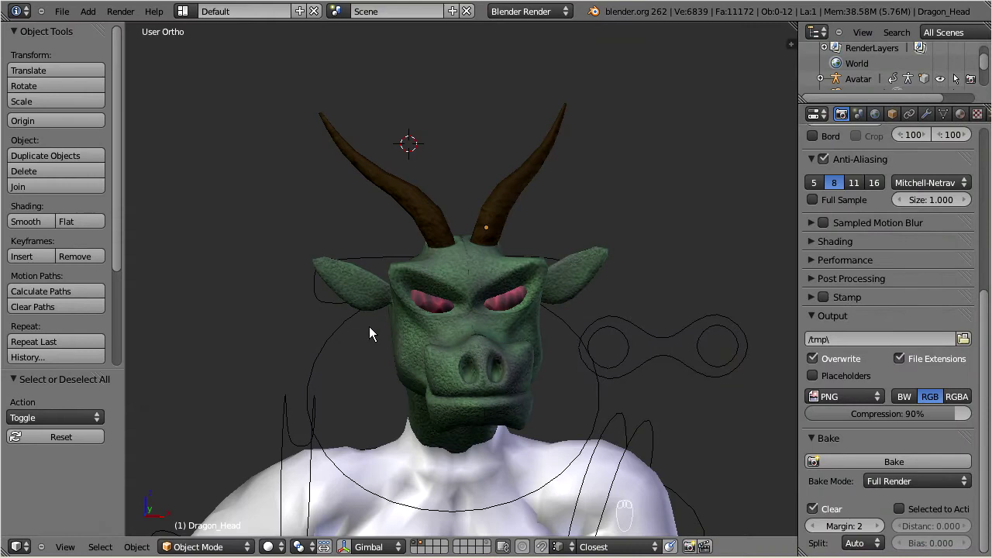
Put Dragon_Head in Edit Mode and refresh the forehead vertex's bone weights
right_click(365, 295)
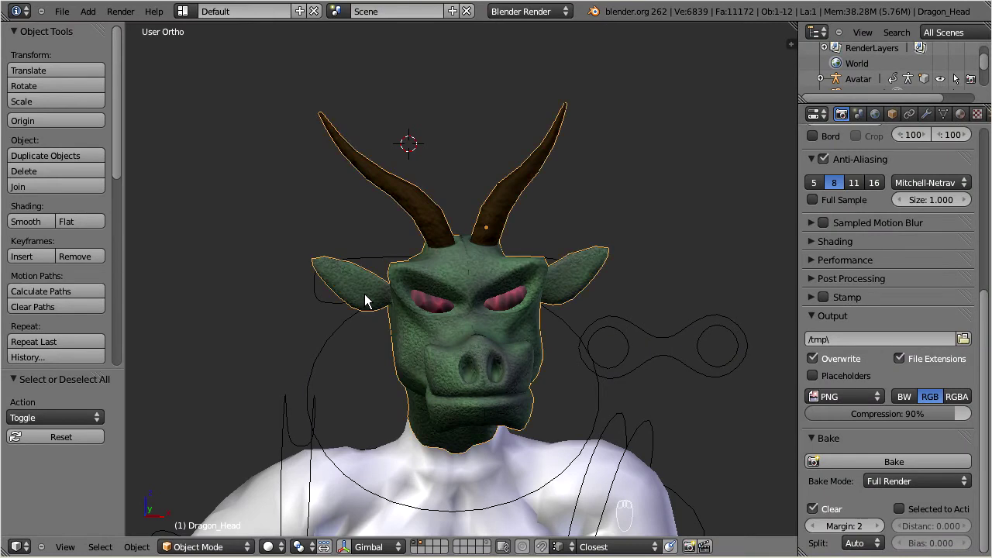
key("Tab")
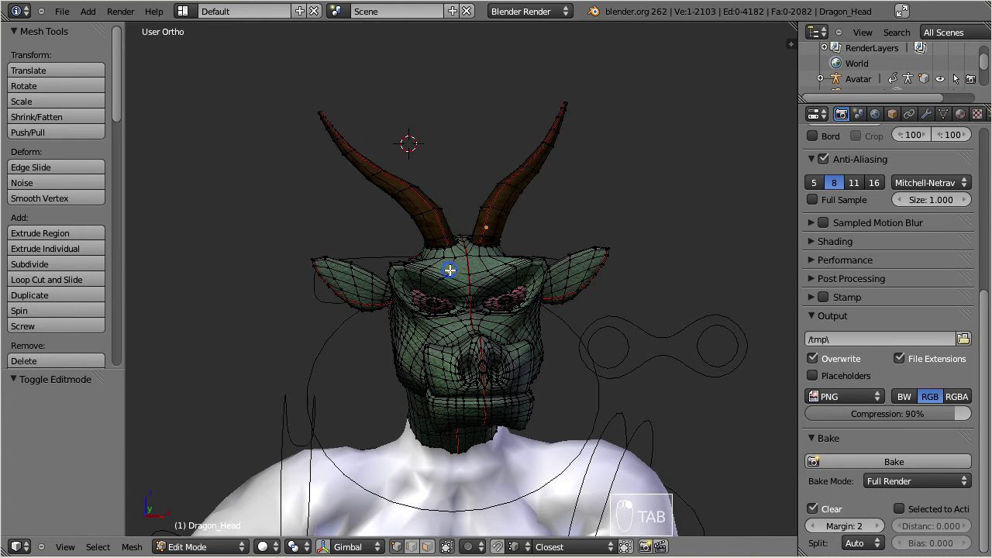
scroll(450, 270, "up", 5)
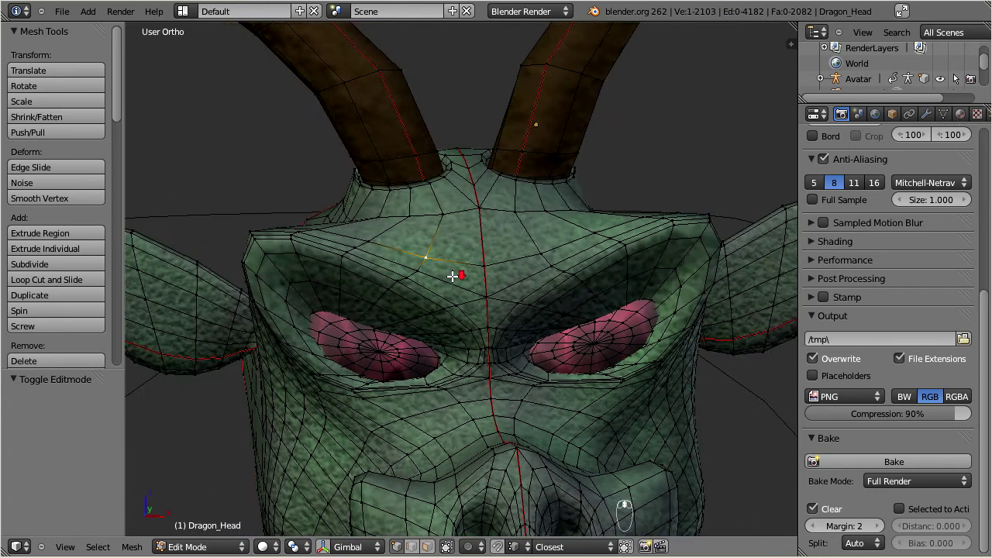
left_click_drag(116, 72, 122, 313)
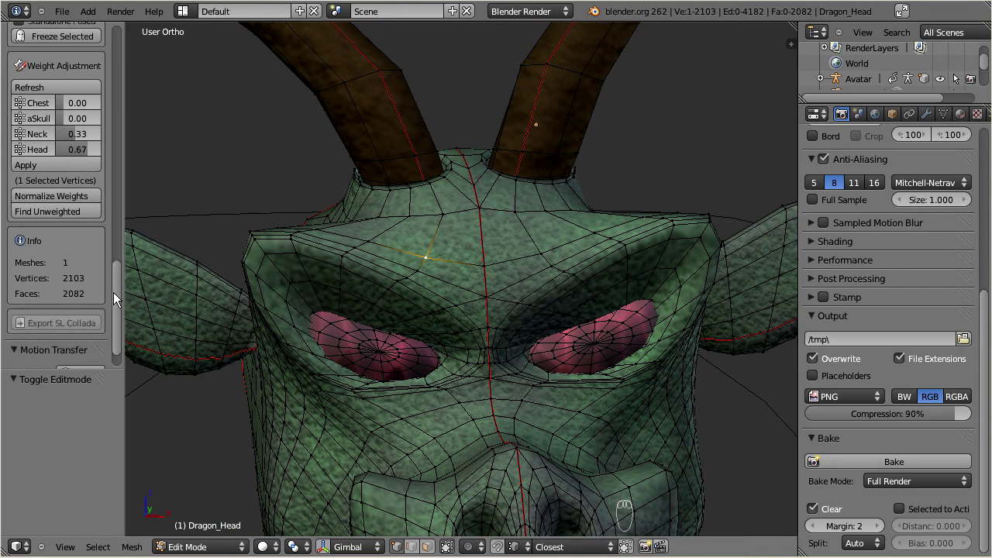
scroll(117, 302, "down", 2)
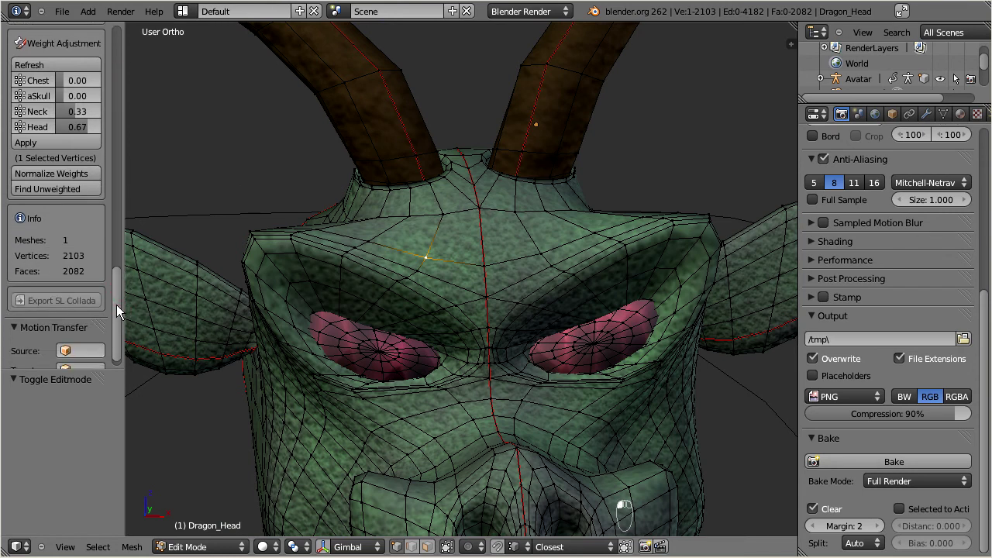
left_click(68, 58)
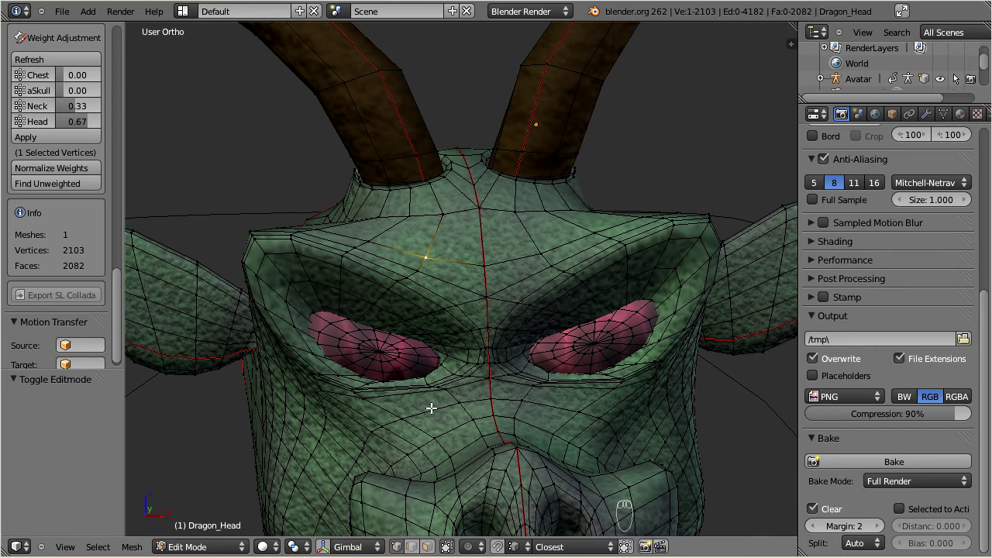
Show the bone weights of a left-horn vertex, then select a chin vertex
scroll(432, 408, "down", 3)
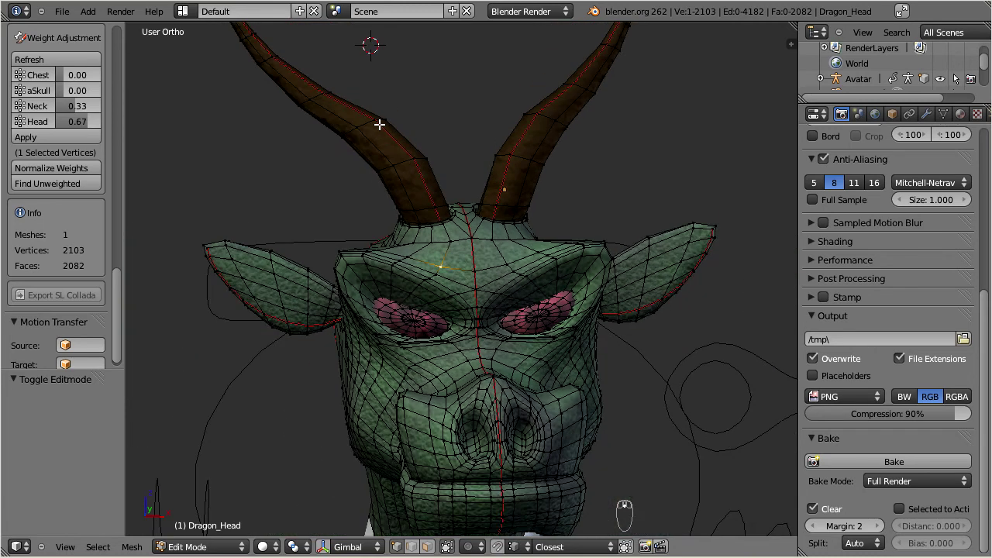
right_click(376, 121)
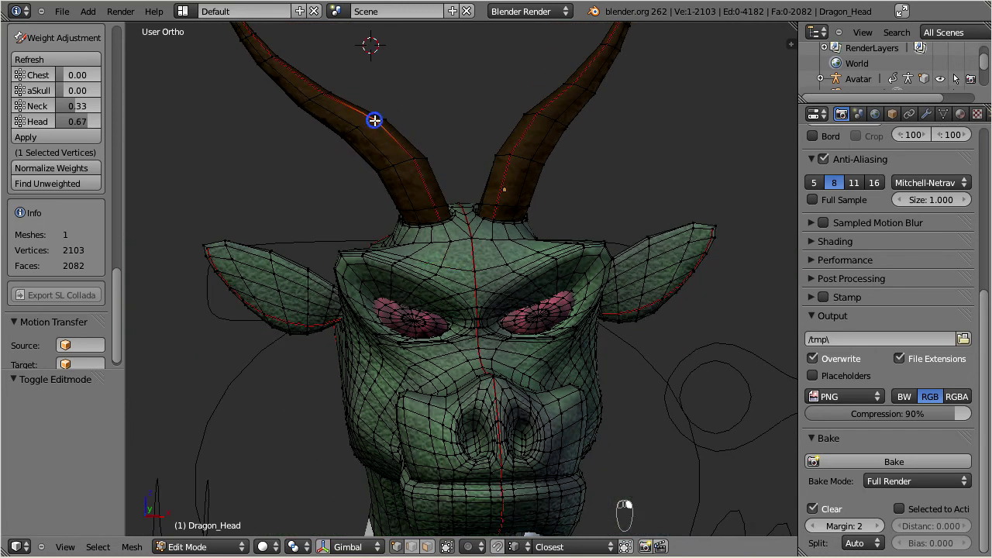
left_click(64, 59)
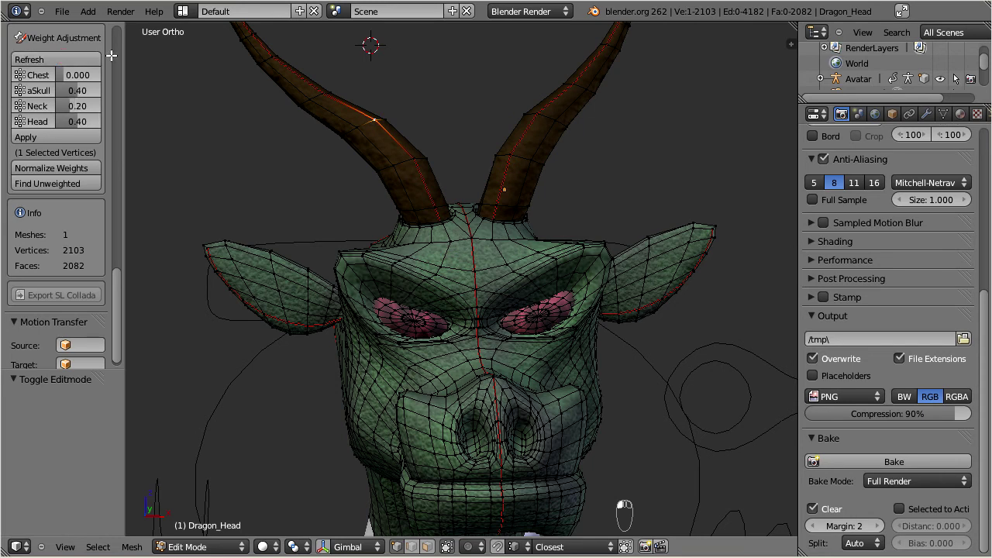
scroll(428, 432, "down", 2)
right_click(463, 452)
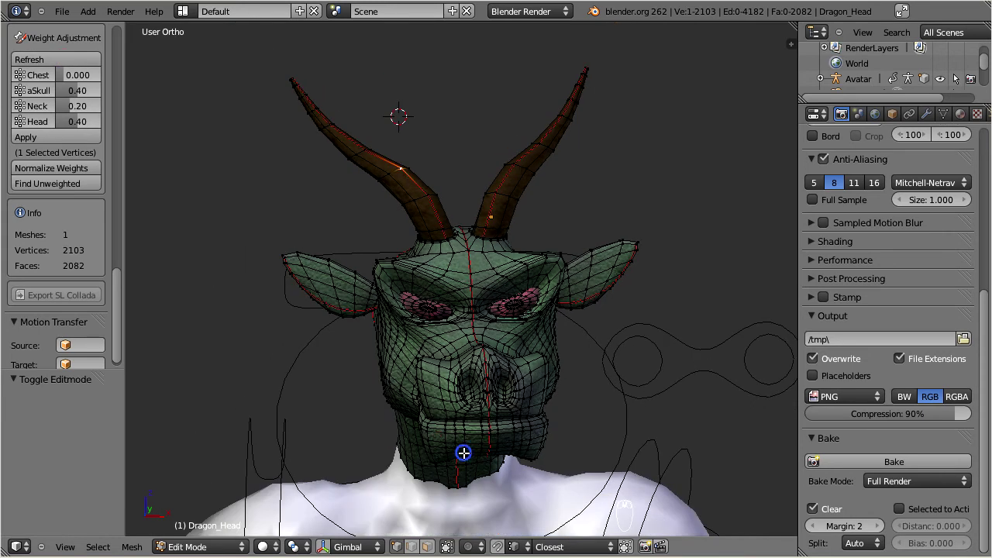
Load the chin vertex weights Neck 0.33 and Head 0.67, apply them, and review the group lists
left_click(77, 60)
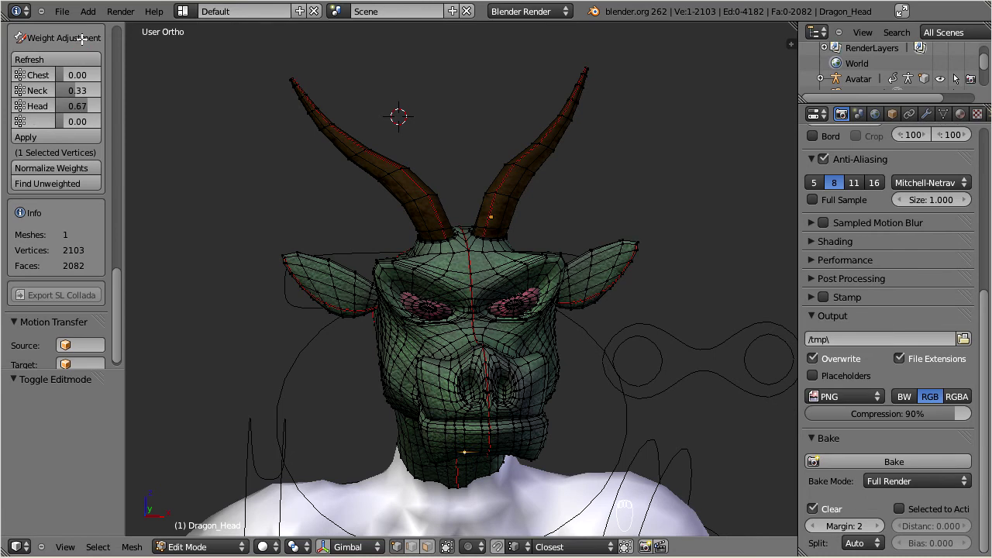
left_click(25, 137)
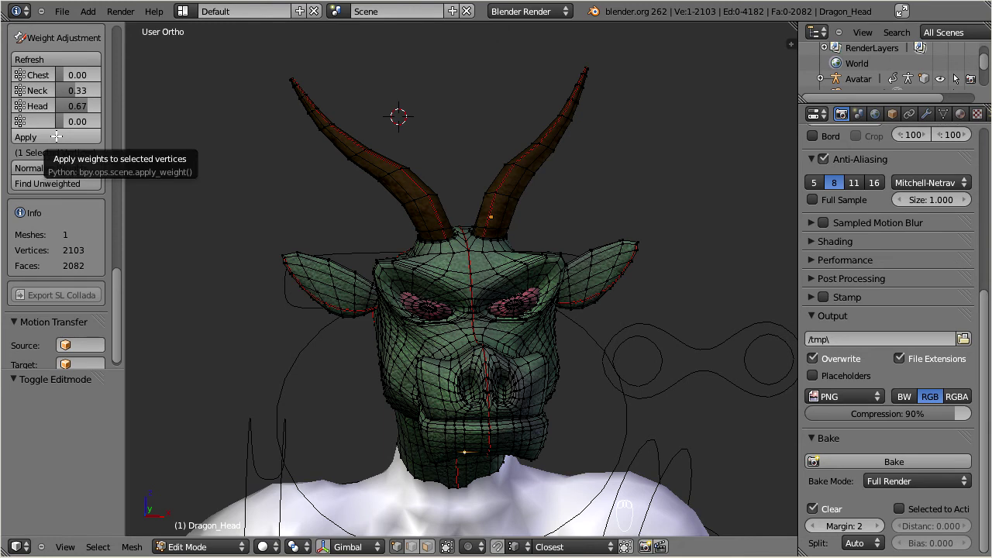
left_click(27, 104)
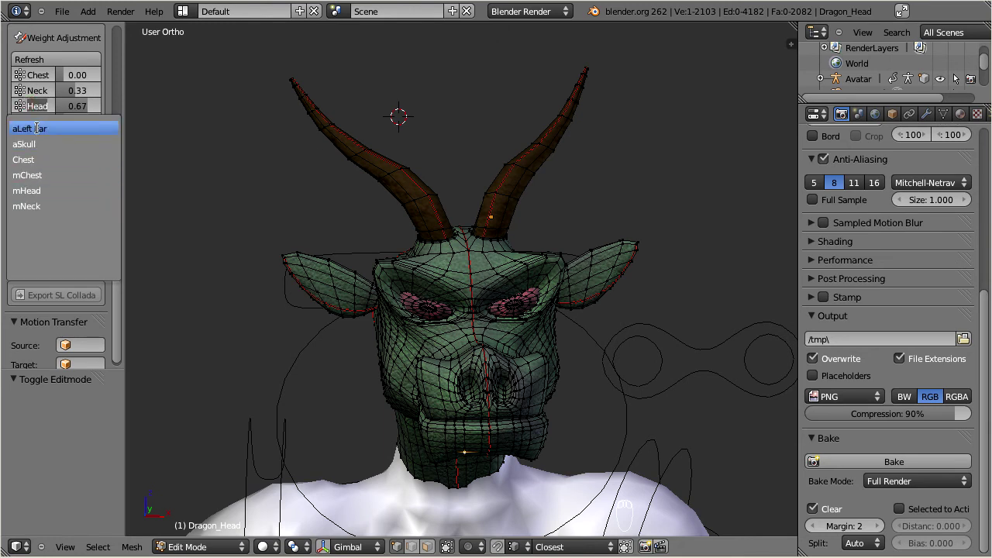
left_click(37, 90)
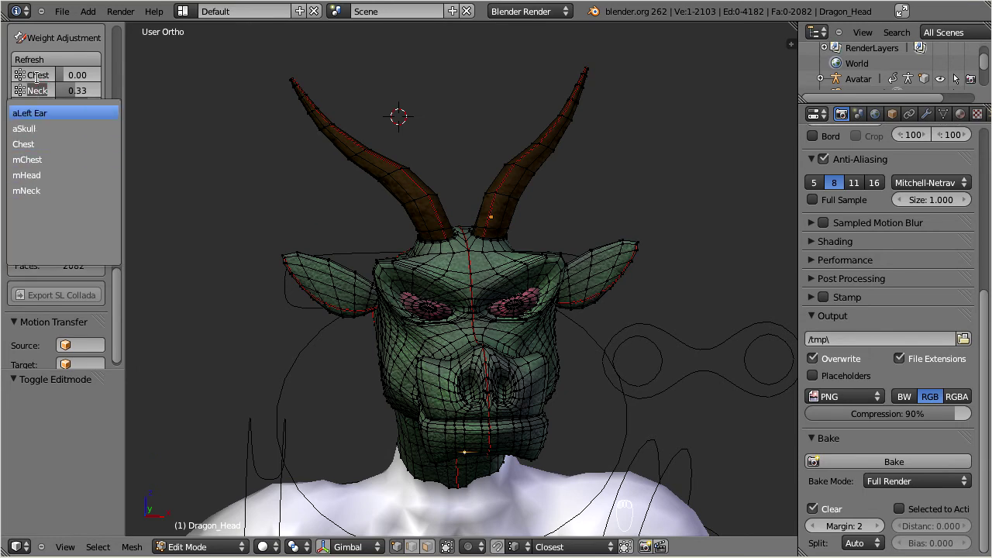
left_click(37, 82)
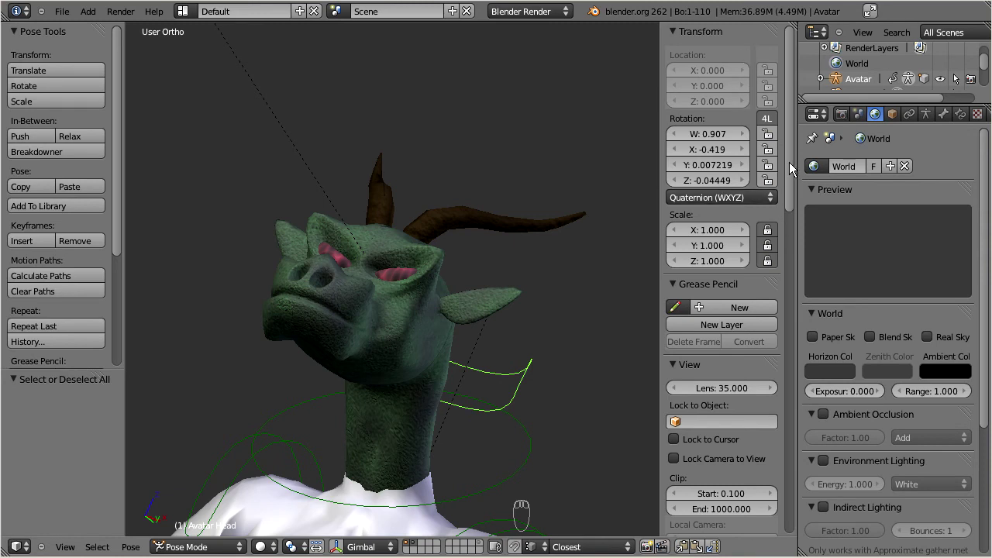
Scroll to Rig Properties, then collapse Bake in Render settings to reveal Animation Export
left_click_drag(790, 165, 809, 512)
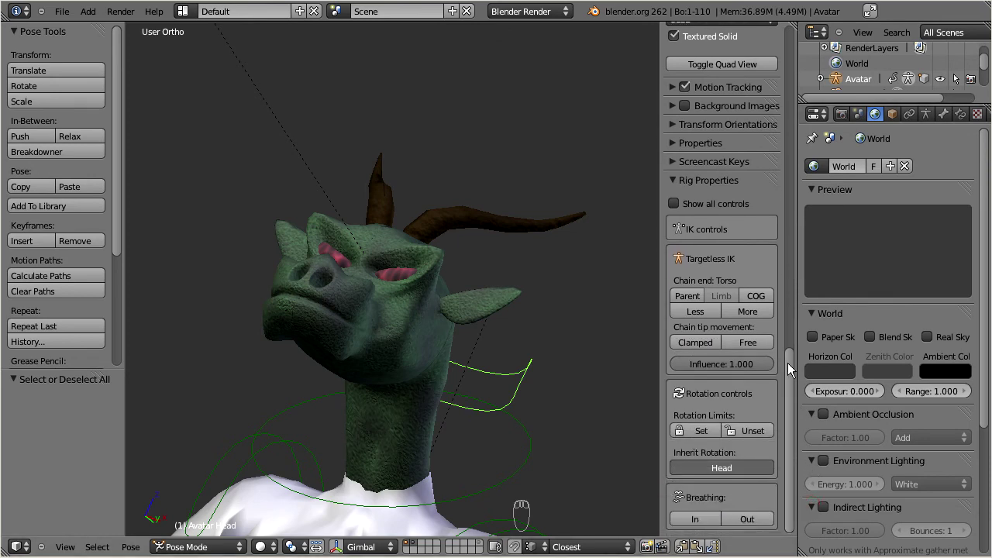
left_click(838, 114)
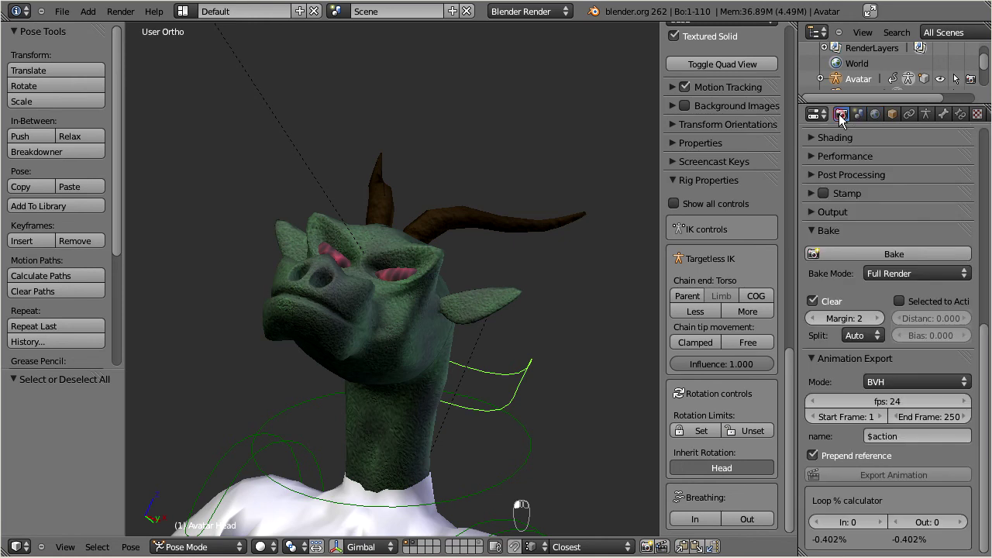
left_click(811, 231)
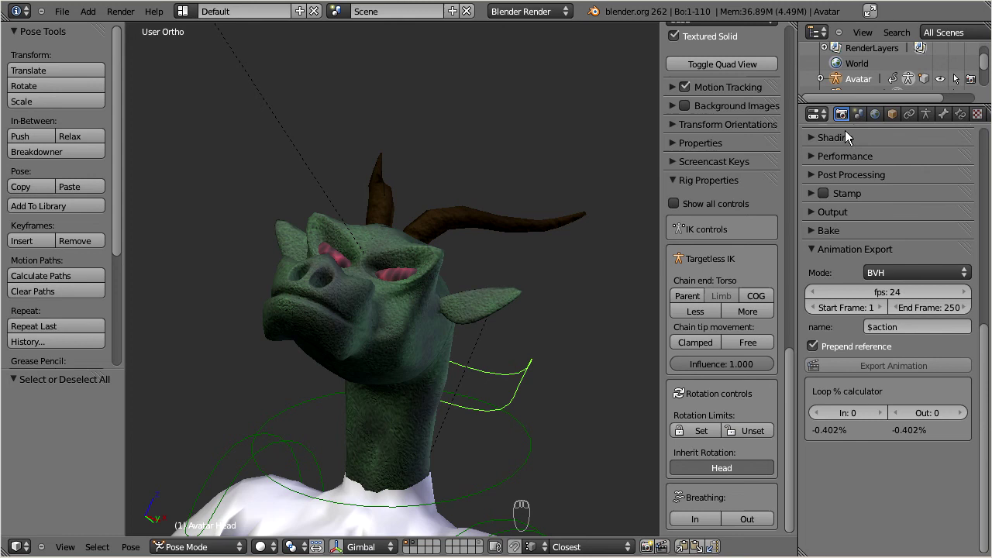
Move from the Object tab to the Armature data tab to view Rig Display options
left_click(892, 114)
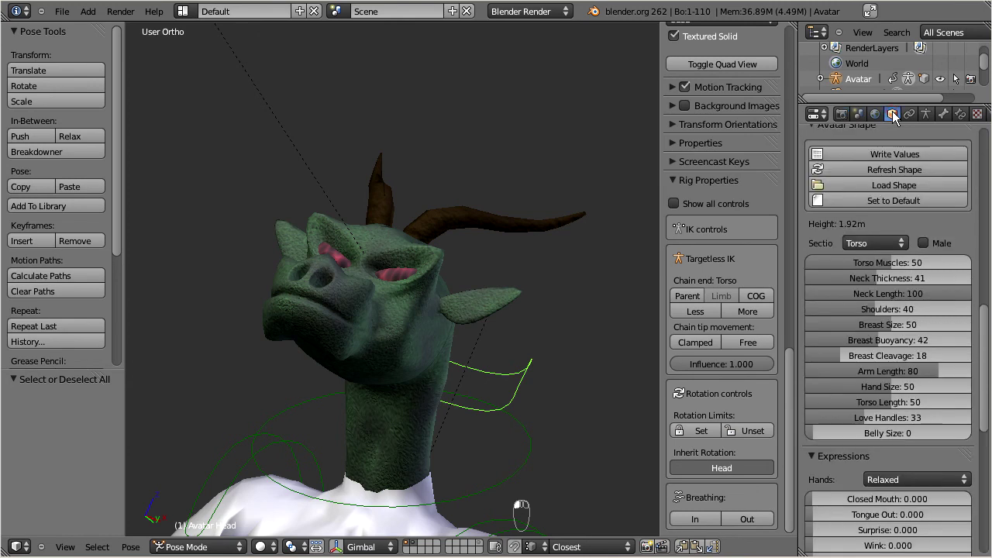
left_click_drag(985, 310, 979, 351)
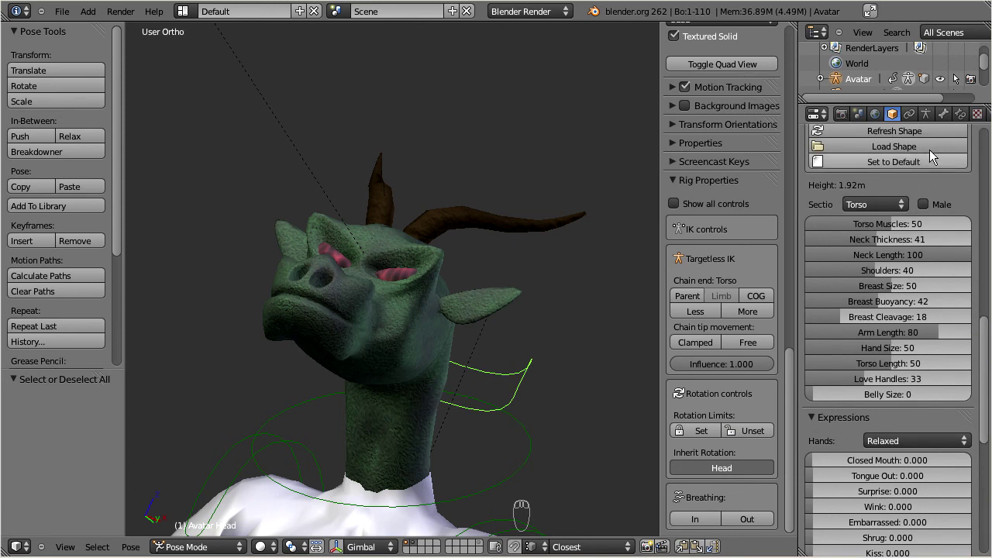
left_click(928, 114)
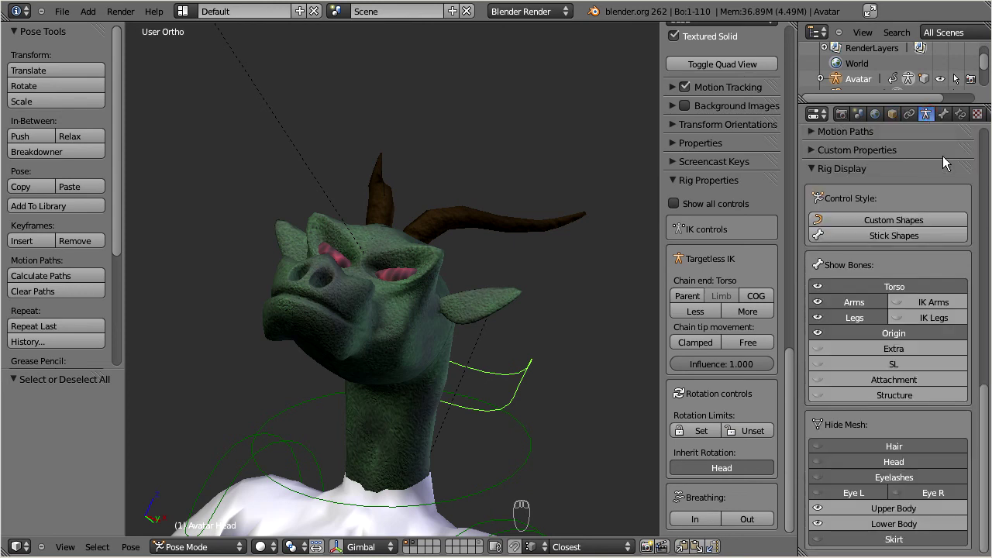